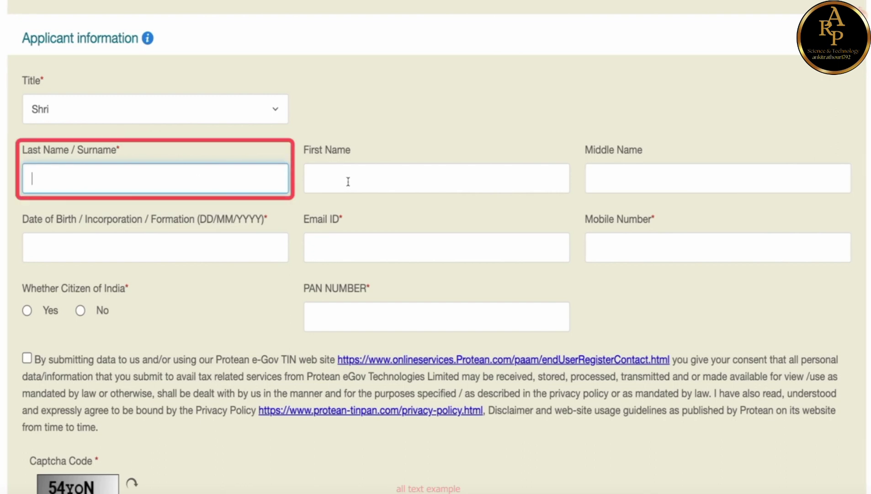
- Enter EXAMPLE LAST NAME, EXAMPLE FIRST NAME and EXAMPLE MIDDLE NAME as the applicant's names
text(EXA)
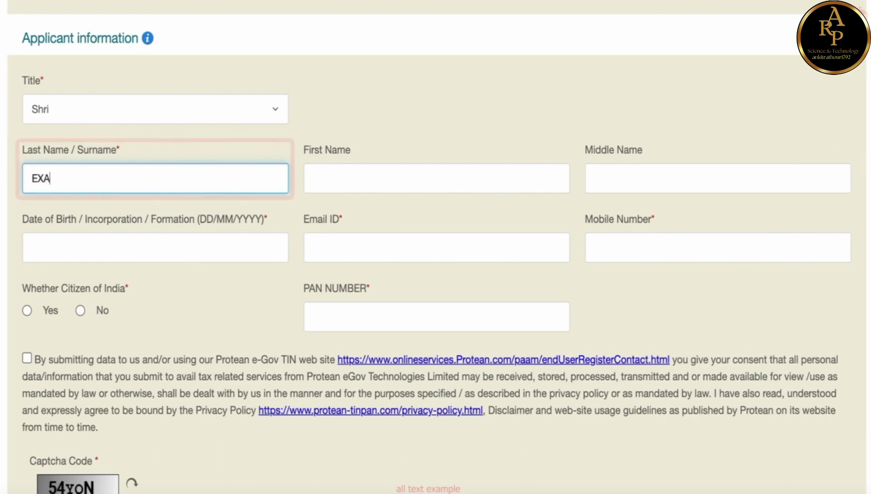
text(MPLE LAST NAME)
click(320, 179)
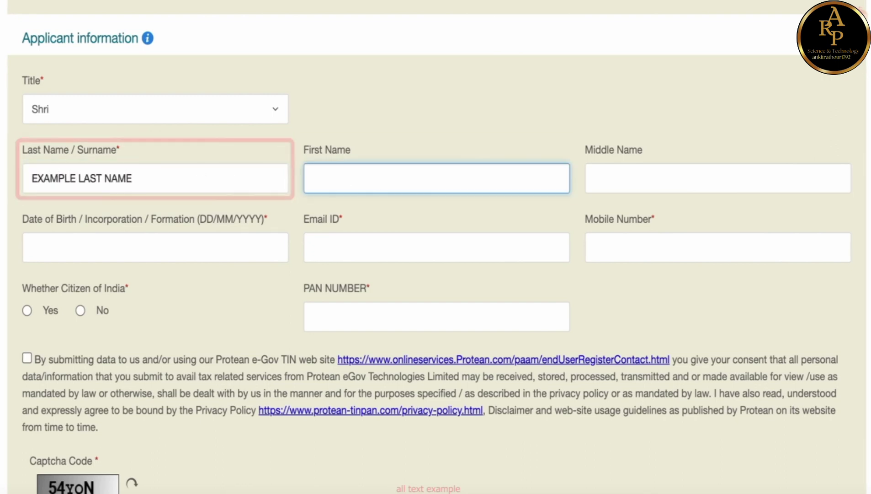
text(EXAM)
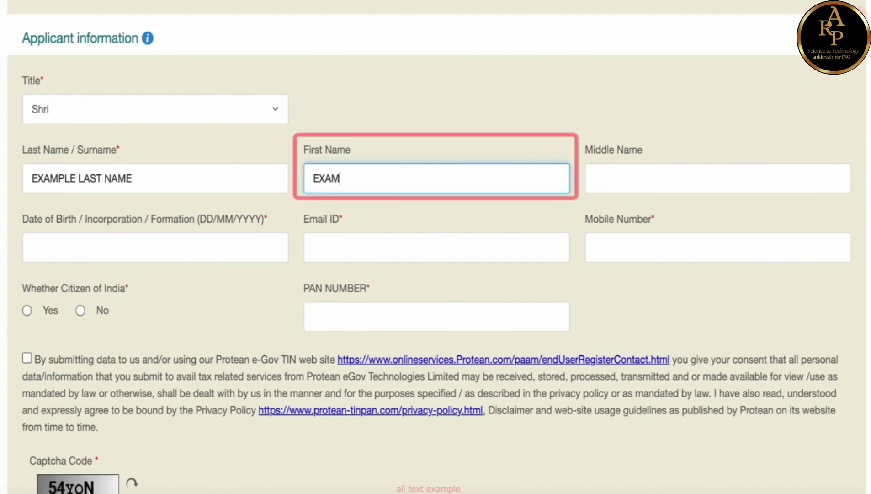
text(PLE FIRST NAME)
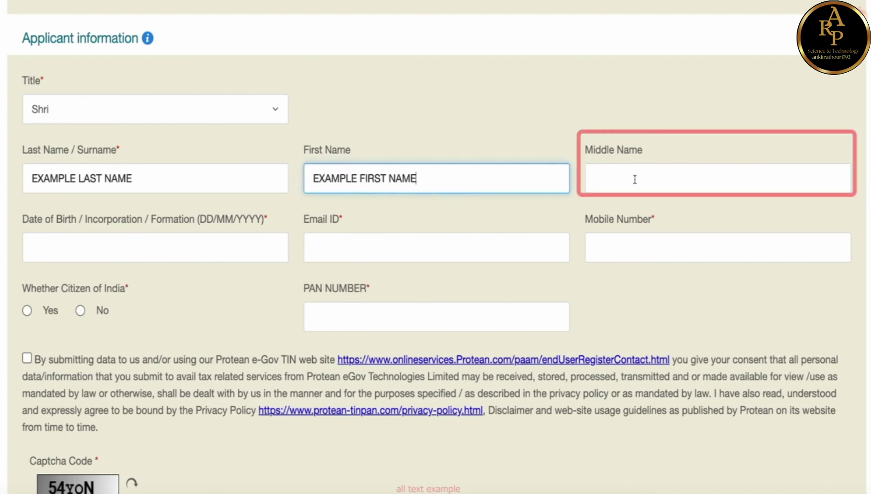
click(635, 180)
text(EXAMPLE )
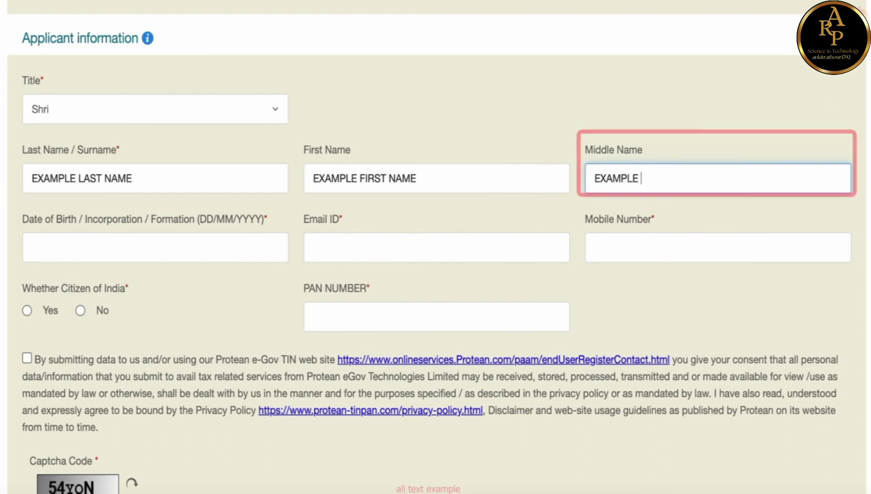
text(MIDDLE NAME)
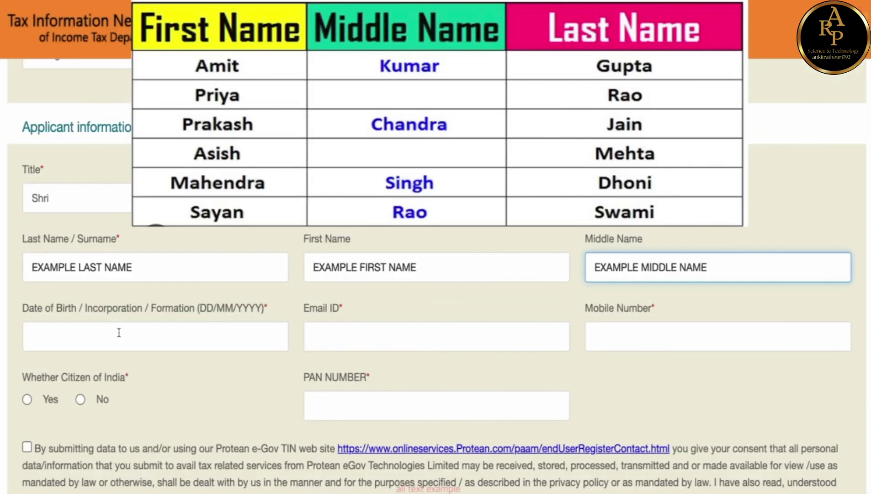
- Set the applicant's date of birth to 01/01/2000 in the calendar
click(119, 333)
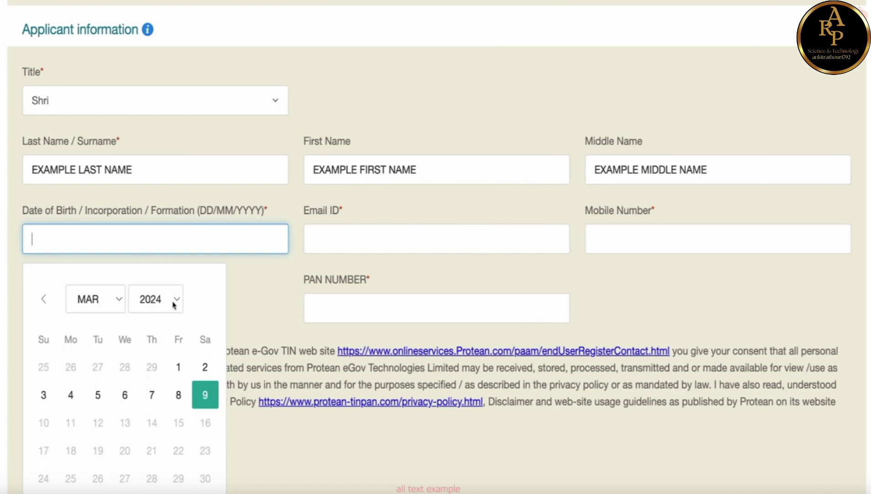
click(174, 304)
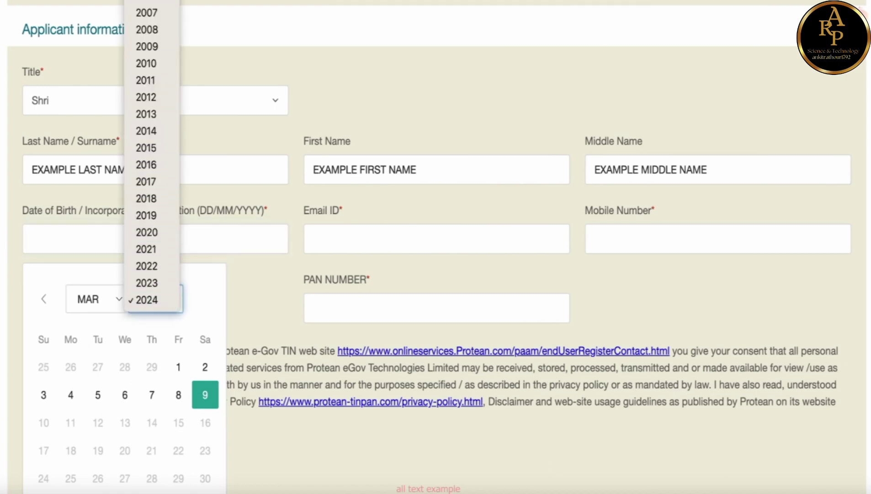
click(147, 0)
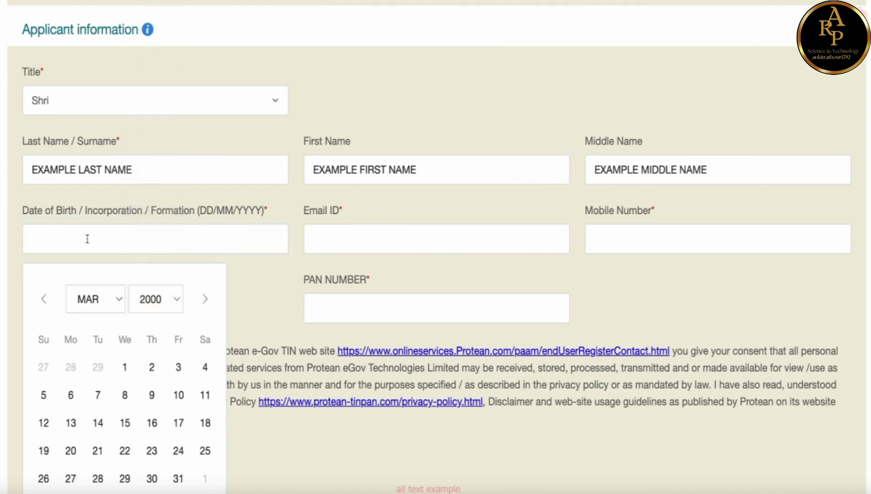
click(111, 305)
click(84, 265)
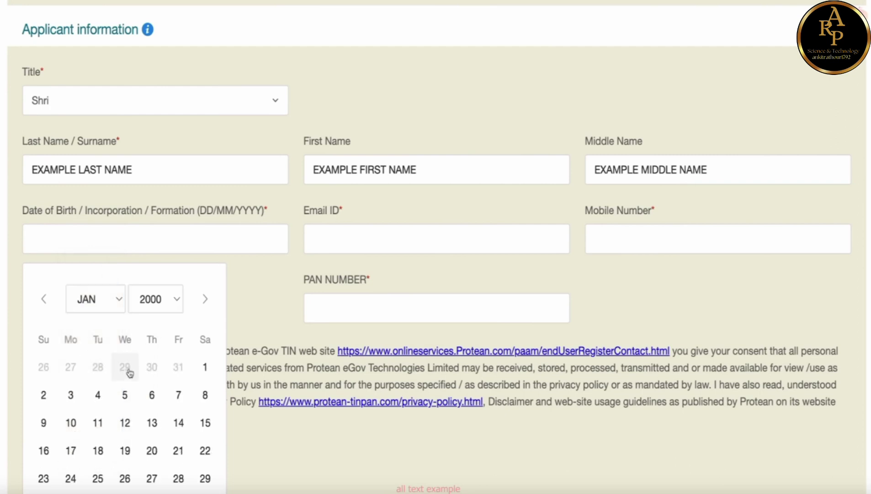
click(205, 367)
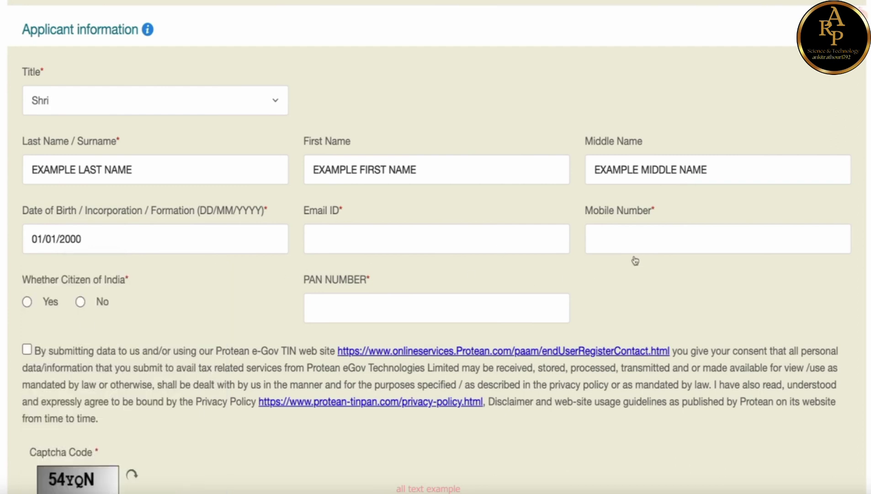
- Enter the contact details, mark the applicant as an Indian citizen, and submit for a token
click(411, 242)
text(222)
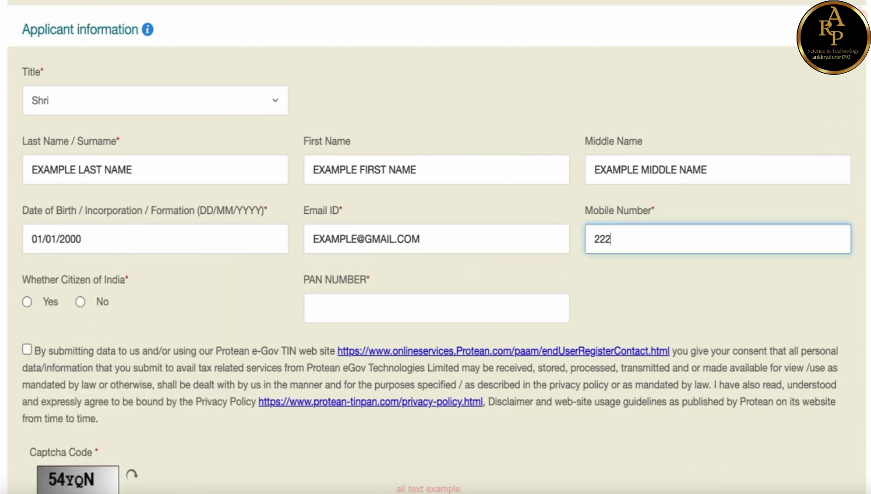
text(22222)
scroll(131, 274, down, 1)
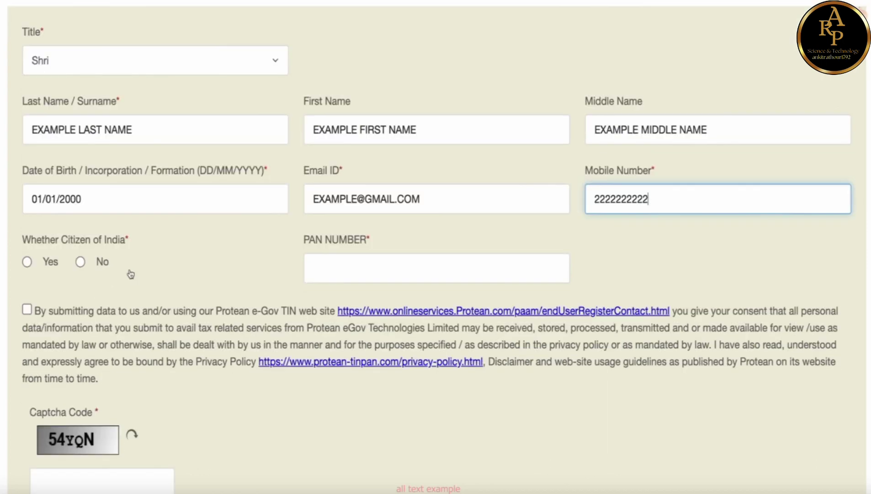
click(27, 262)
click(317, 278)
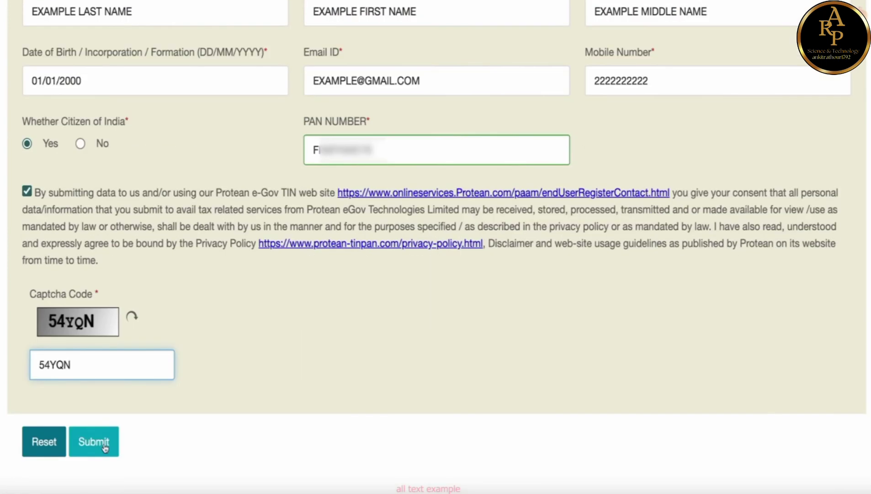
click(105, 448)
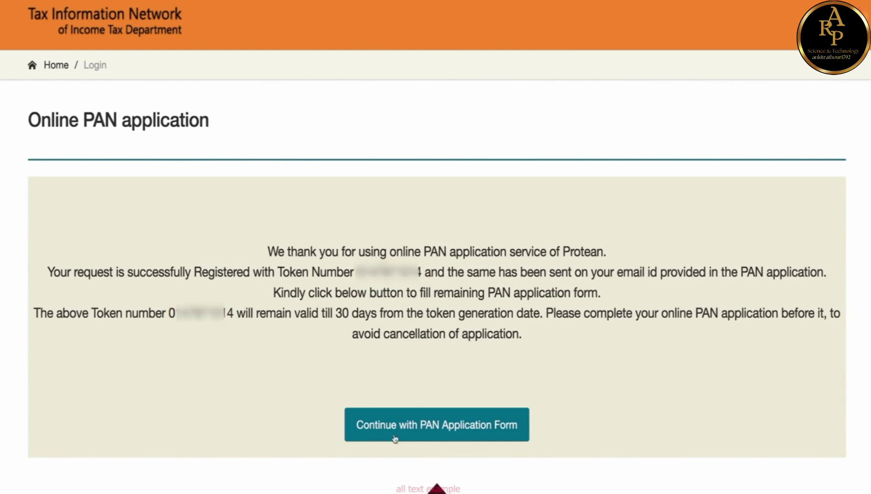
- Continue to the full form and choose submitting scanned images through e-Sign
click(418, 431)
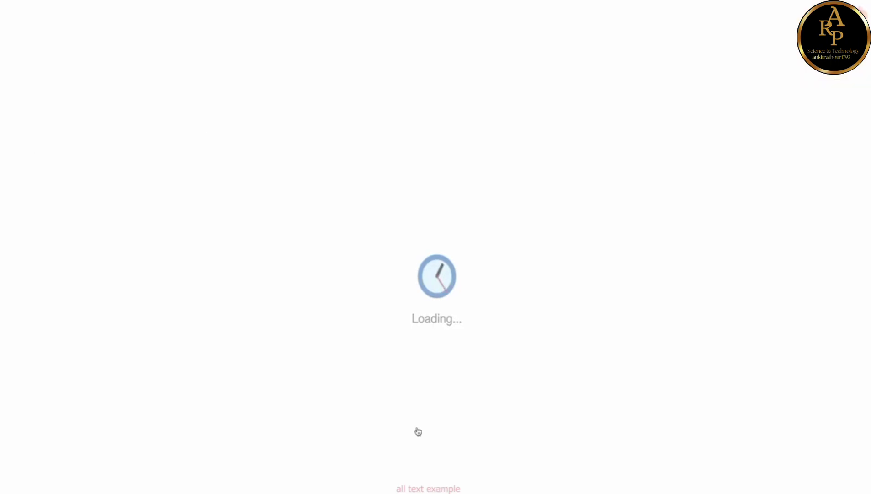
scroll(313, 310, down, 1)
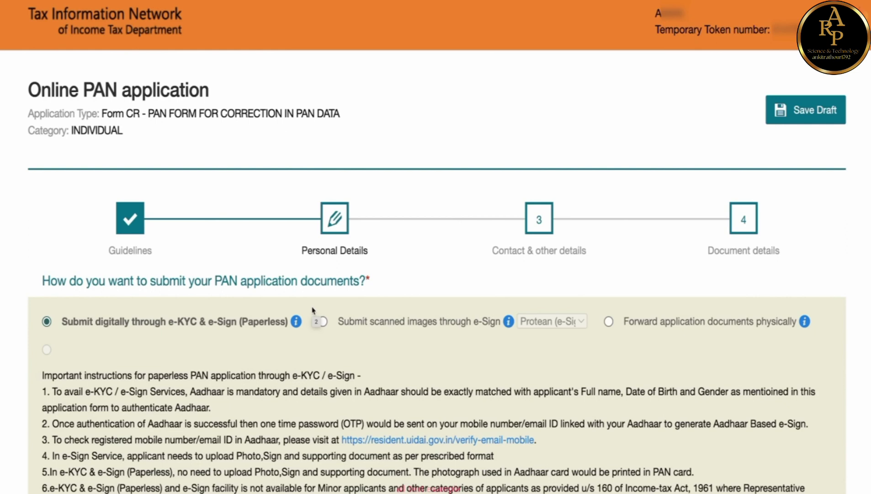
scroll(314, 310, up, 1)
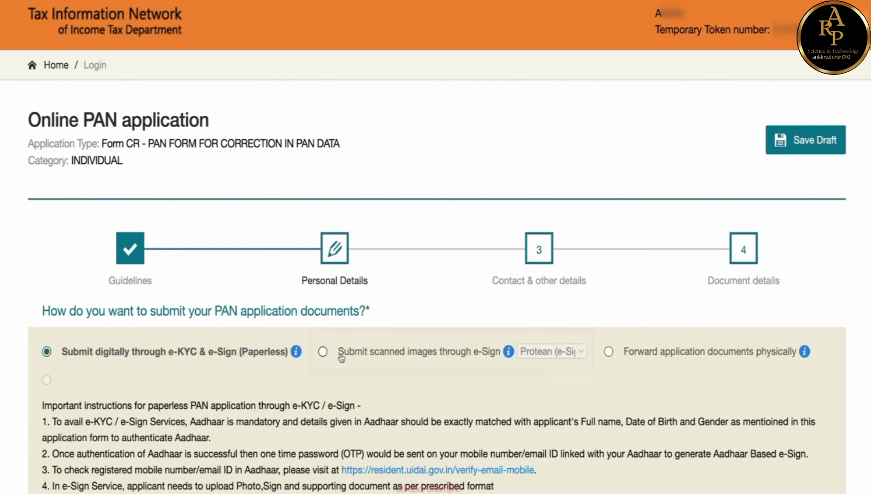
click(334, 356)
scroll(401, 385, down, 3)
scroll(378, 388, down, 4)
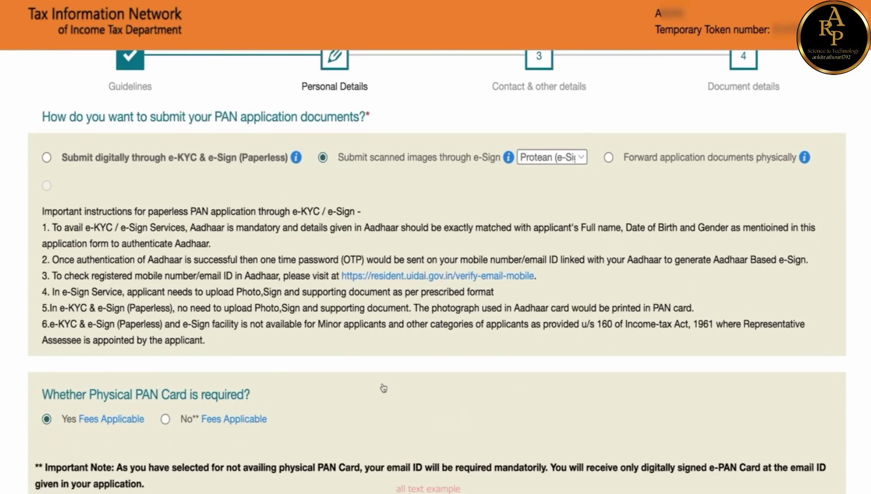
scroll(347, 381, down, 2)
scroll(348, 381, down, 3)
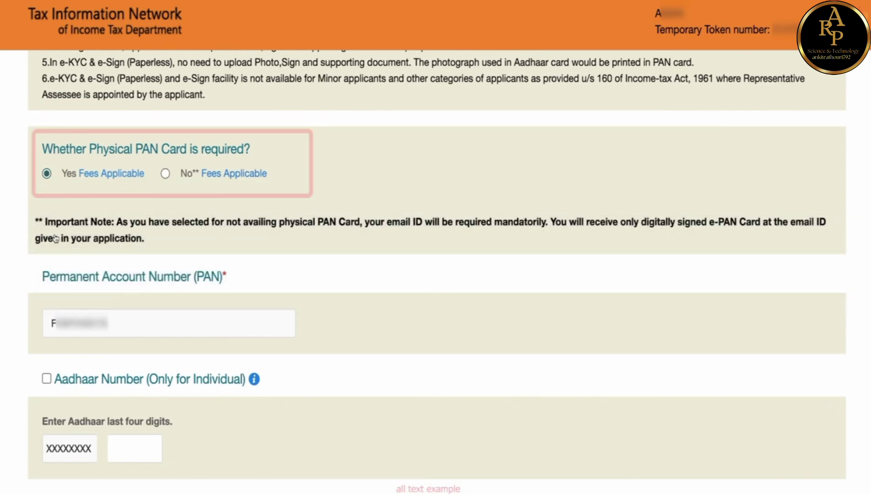
- Include the Aadhaar number with its last four digits and fill in the name as per Aadhaar
click(129, 385)
click(131, 447)
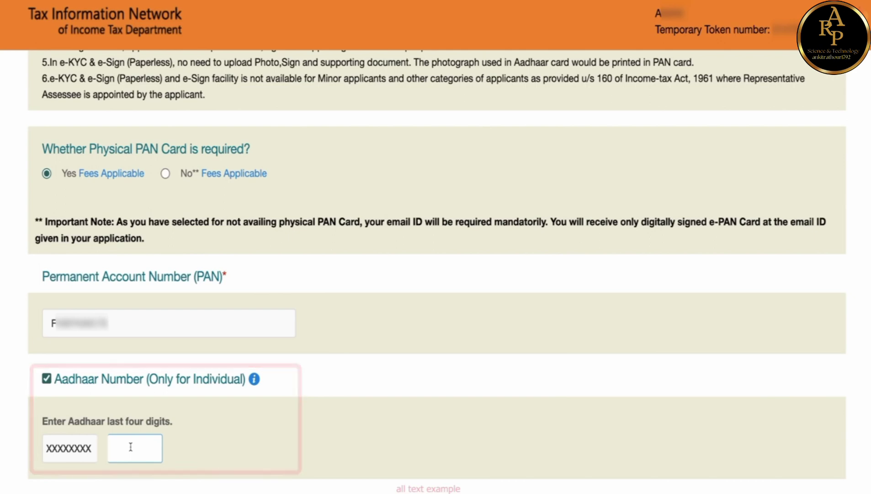
text(2599)
scroll(195, 387, down, 7)
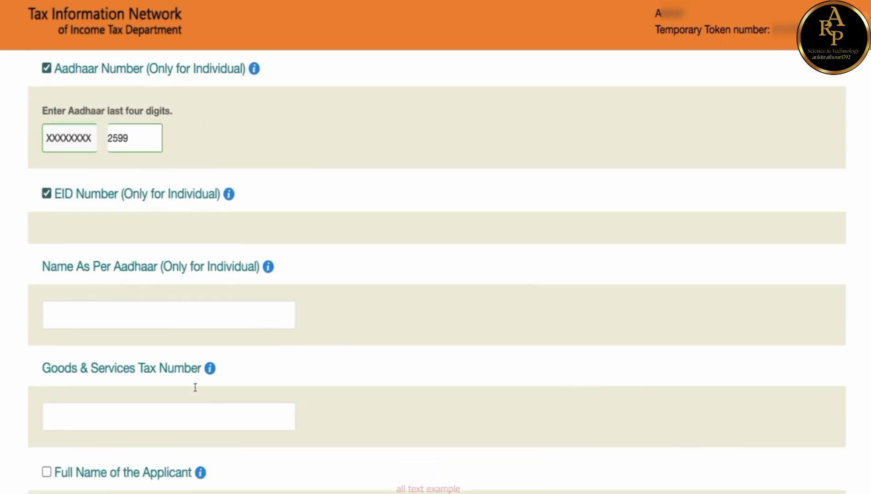
scroll(195, 388, down, 1)
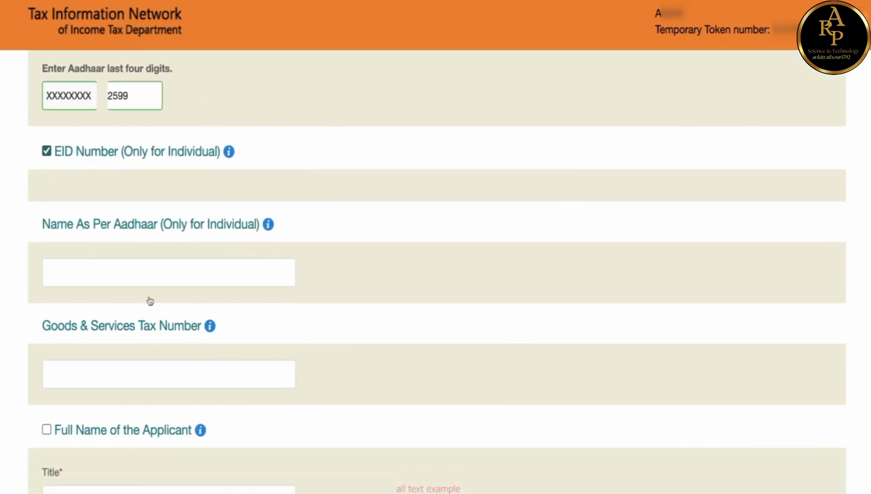
click(143, 272)
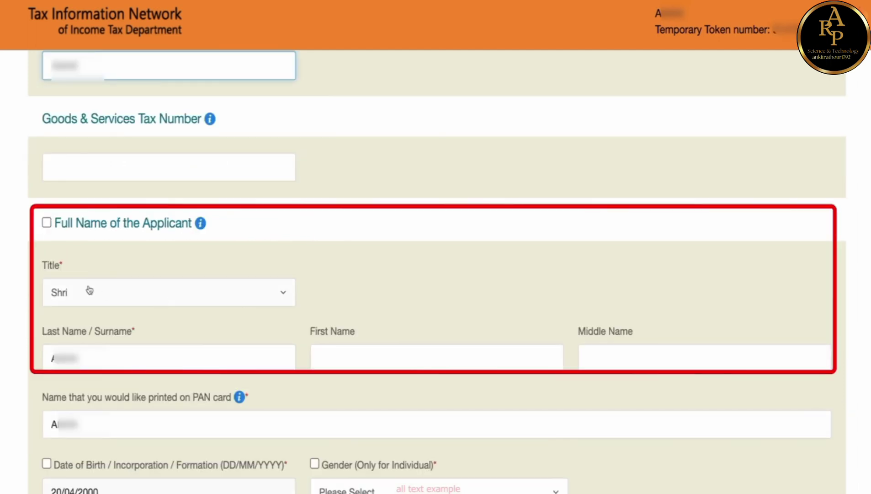
scroll(216, 309, down, 5)
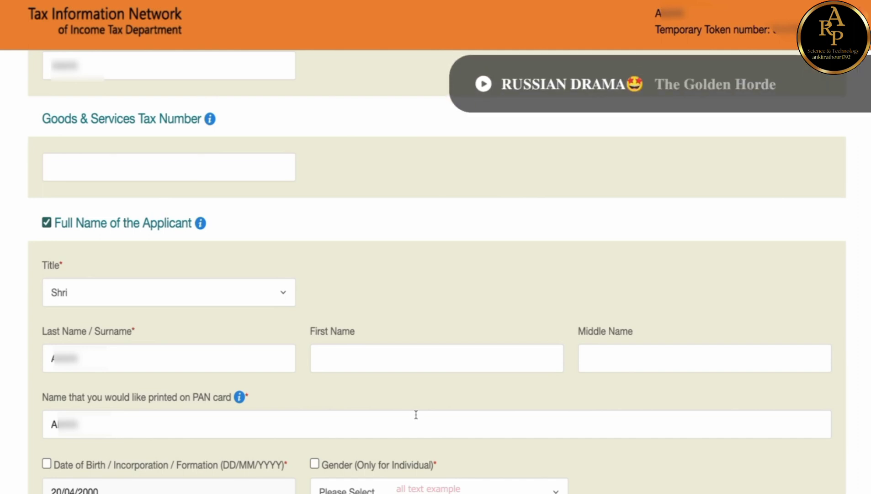
- Flag date of birth and gender for correction, choosing Male as the gender
scroll(416, 414, down, 5)
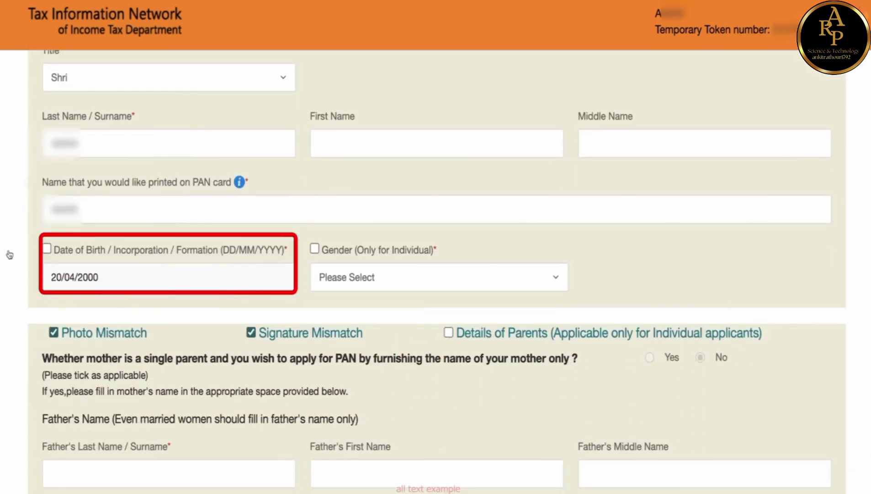
click(45, 249)
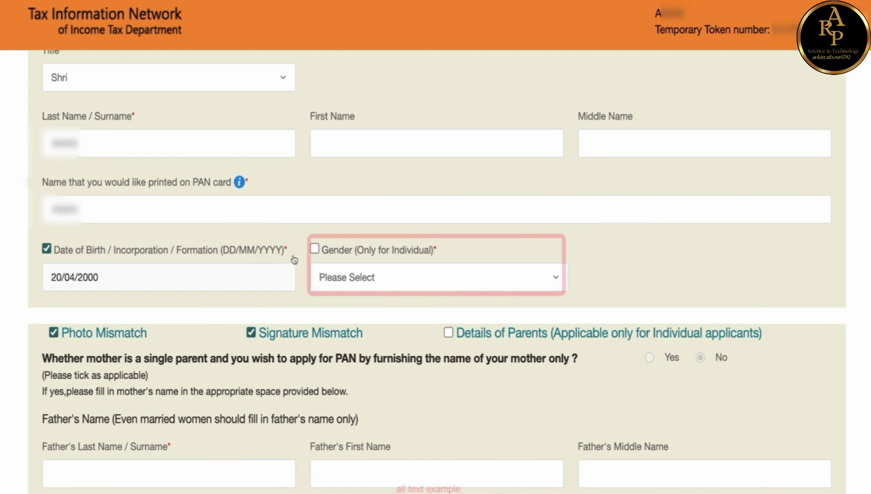
click(315, 249)
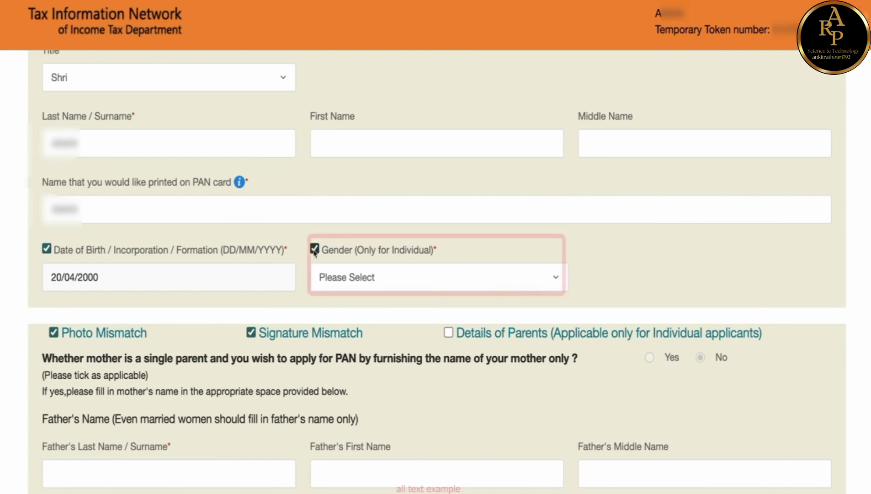
click(359, 278)
click(333, 340)
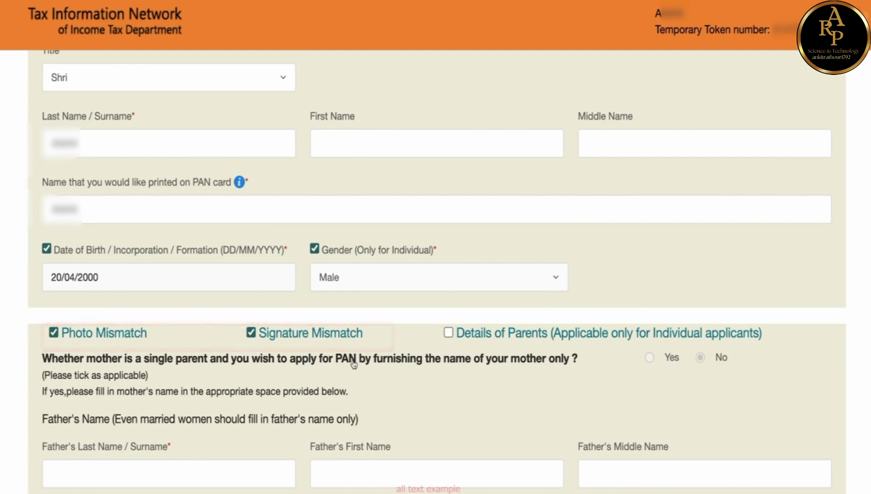
- Fill in the father's surname and first name
scroll(354, 363, down, 5)
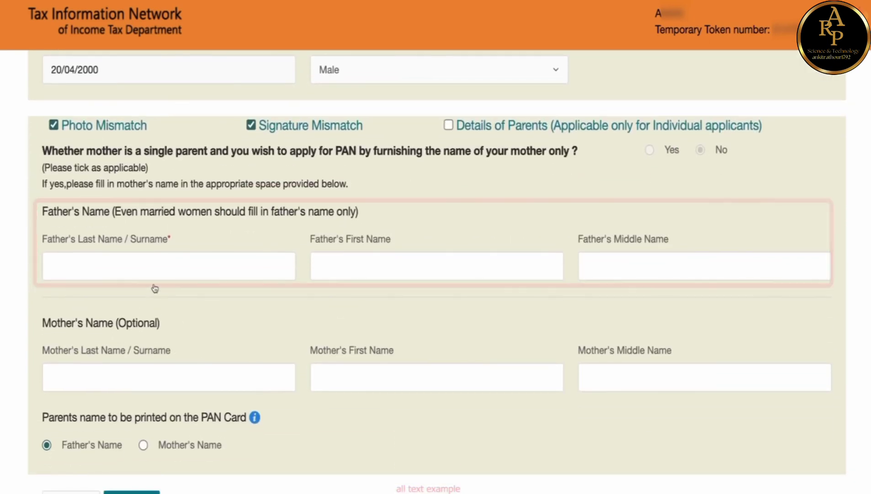
click(194, 276)
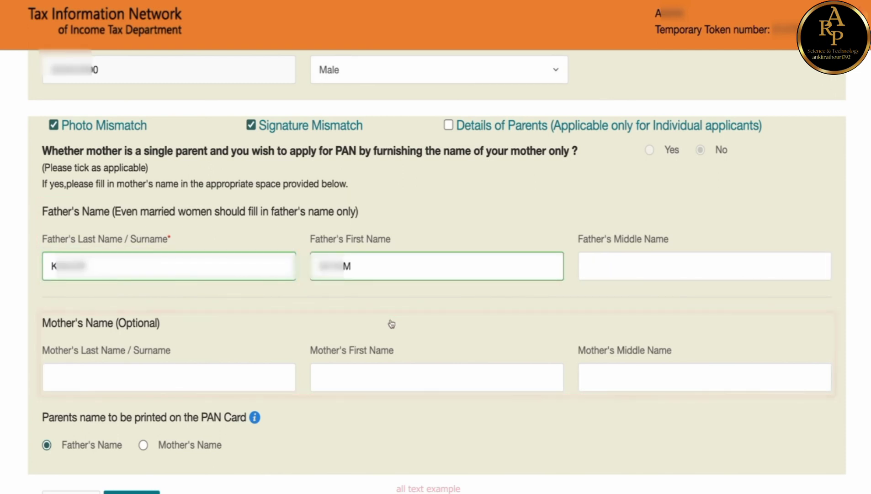
scroll(392, 323, down, 1)
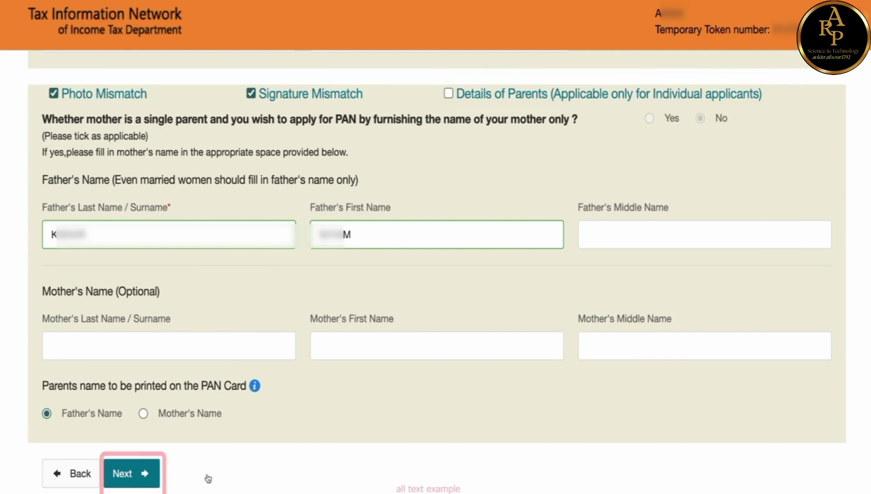
- On the contact details step, enter the residence flat, premises, road and area lines
click(143, 478)
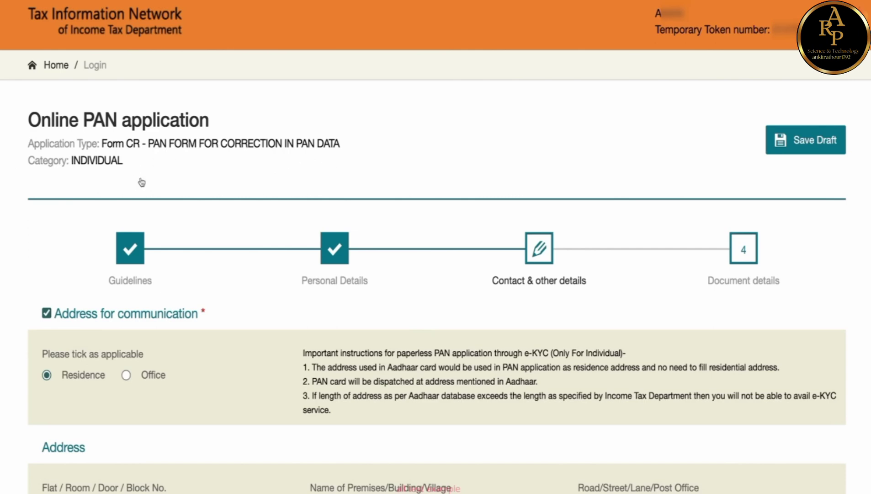
scroll(136, 220, down, 4)
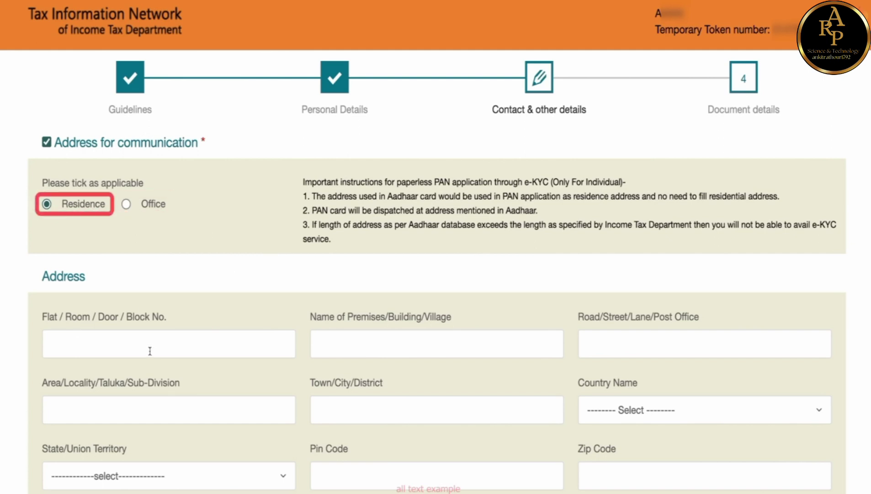
scroll(150, 351, down, 2)
click(147, 300)
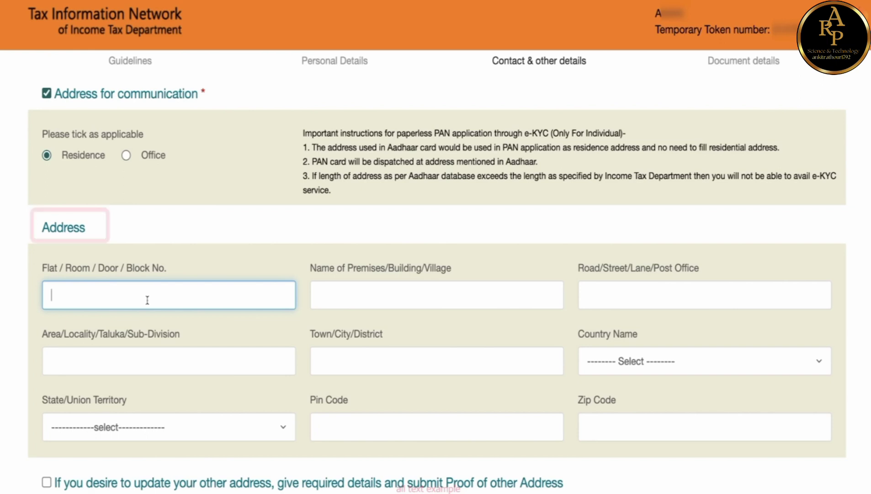
text(0)
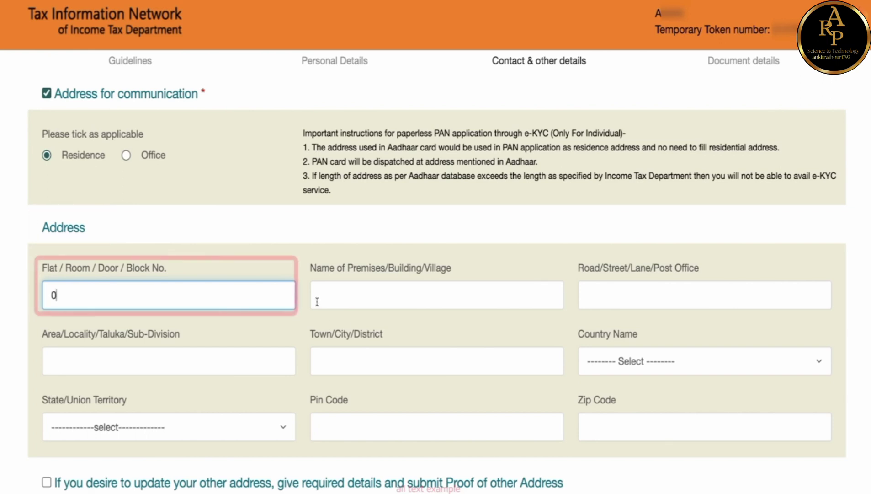
click(395, 298)
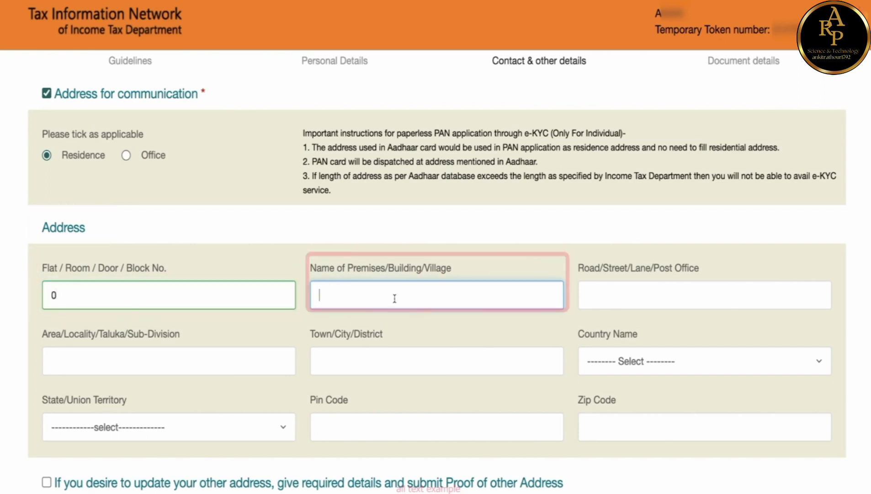
text(AAGOTA)
key(Tab)
text(SHAHPUR)
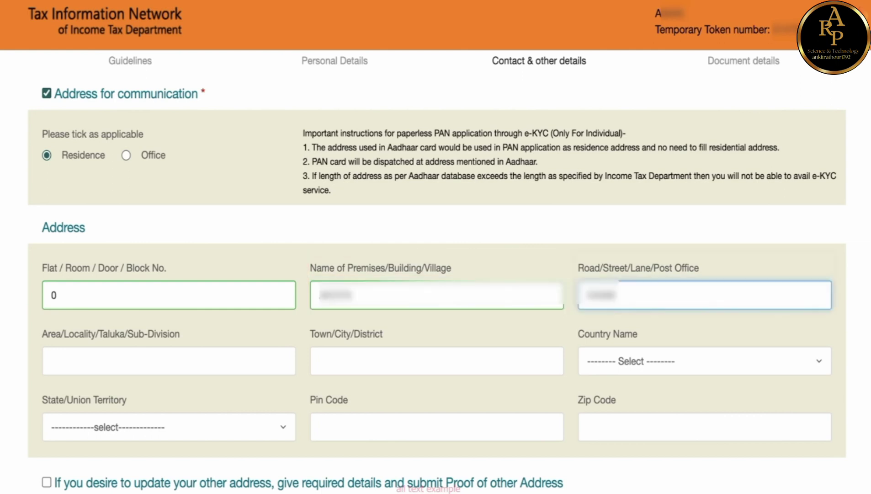
key(Tab)
text(SITAPUR)
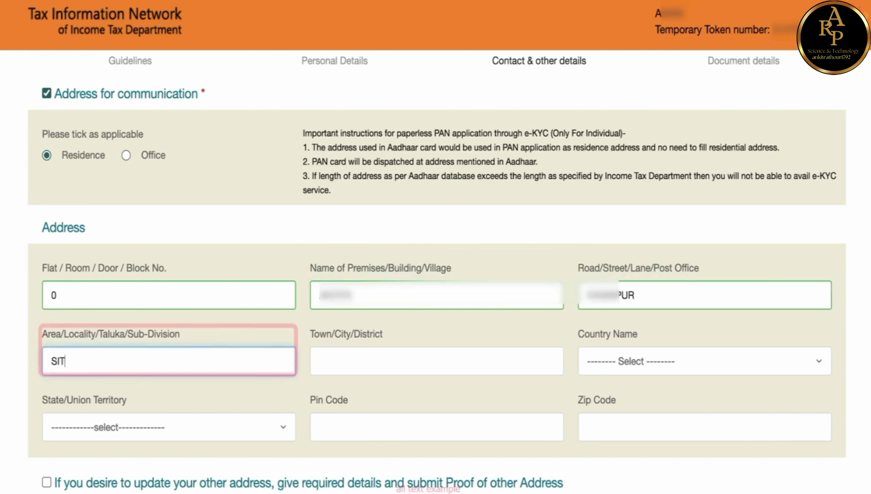
- Fill in the town, choose INDIA as the country, and enter the pin code
click(404, 366)
text(SITAPUR)
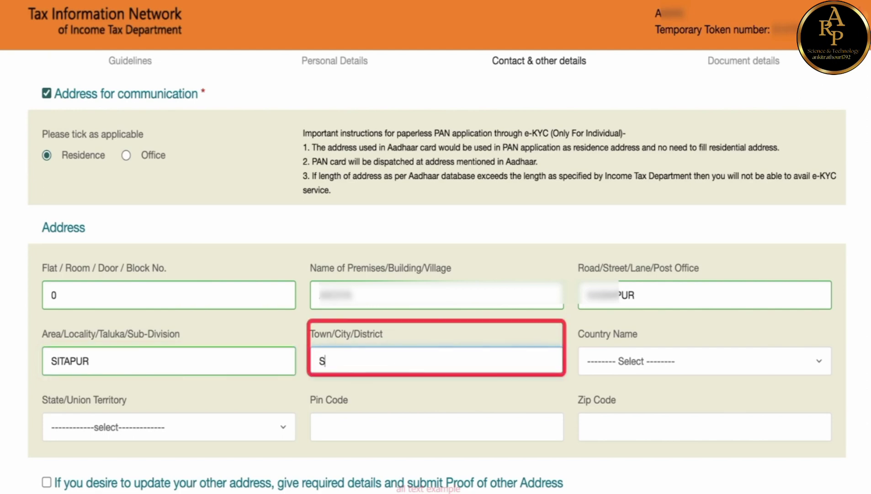
key(Tab)
click(610, 360)
scroll(638, 321, down, 15)
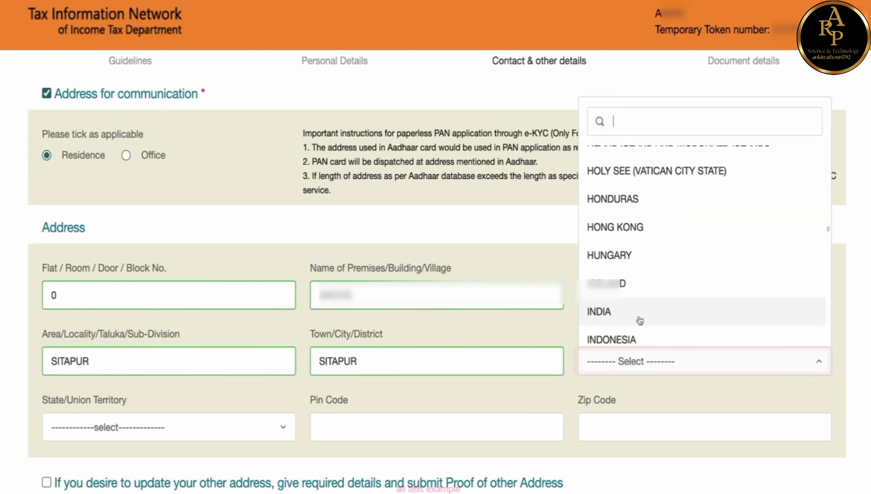
click(637, 321)
scroll(515, 334, down, 4)
click(381, 240)
text(26)
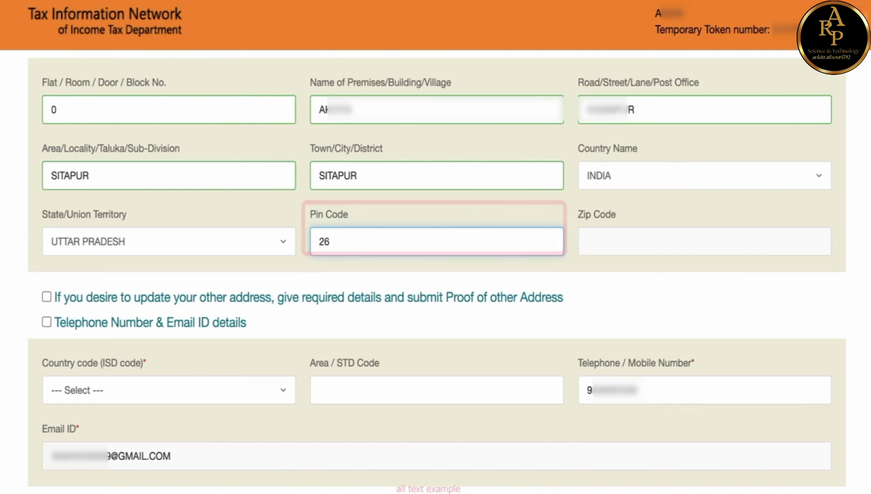
text(1001)
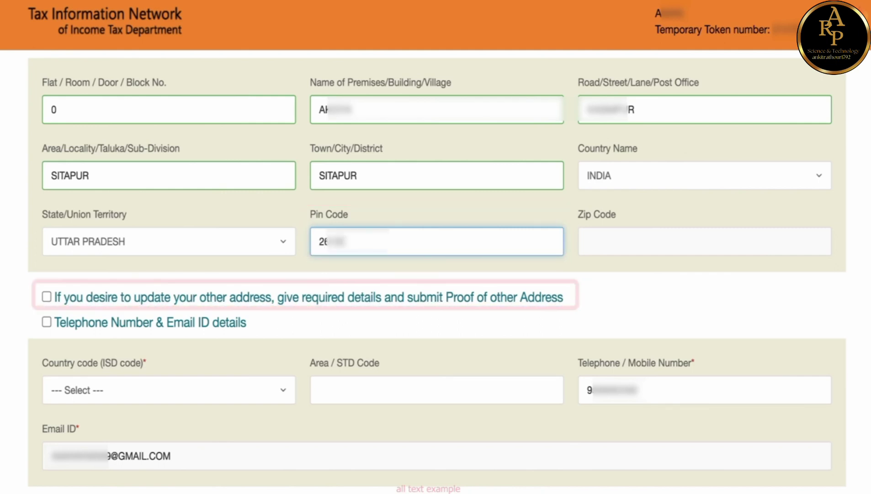
text(1)
- Include telephone and email details with ISD code INDIA (91), then continue to document details
click(621, 268)
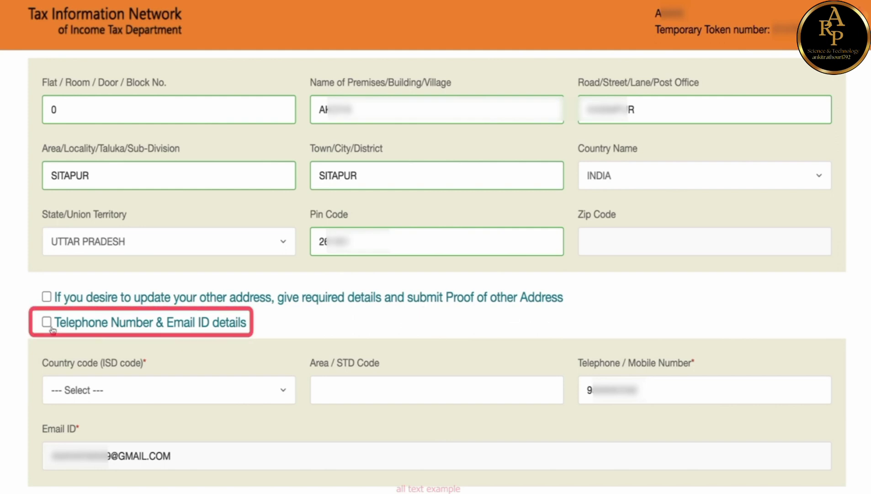
click(170, 338)
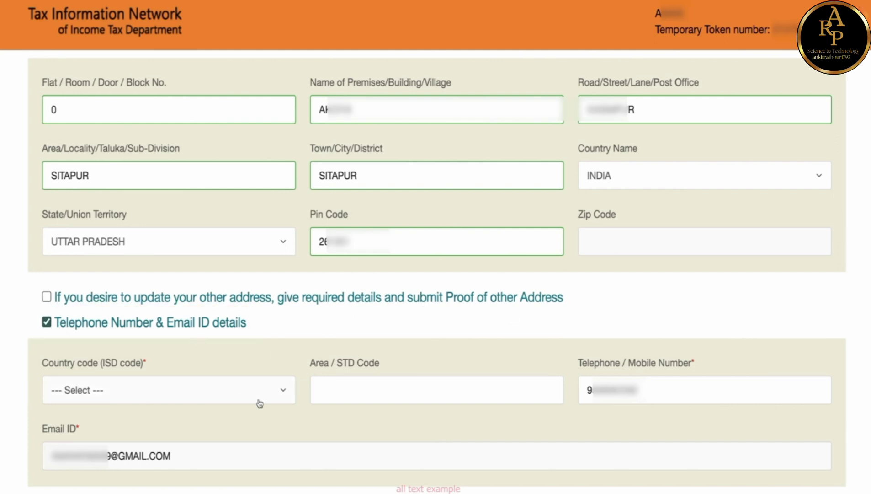
click(260, 403)
scroll(173, 275, down, 15)
click(174, 299)
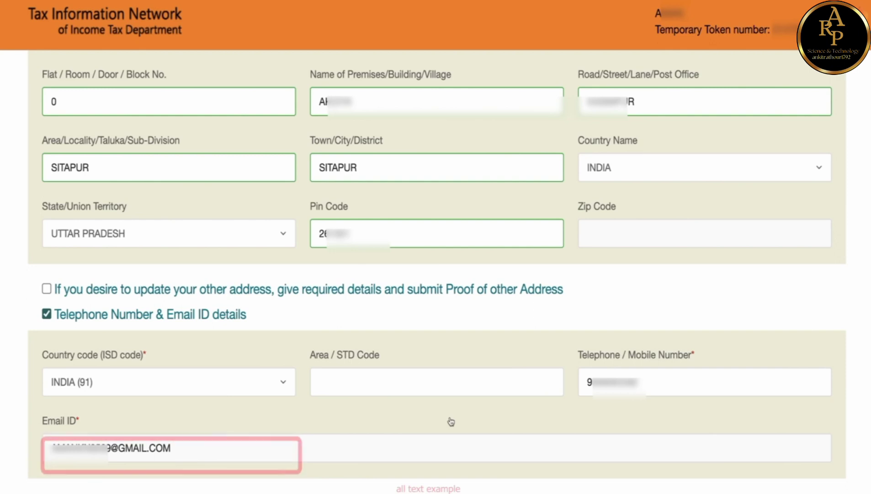
scroll(449, 420, down, 4)
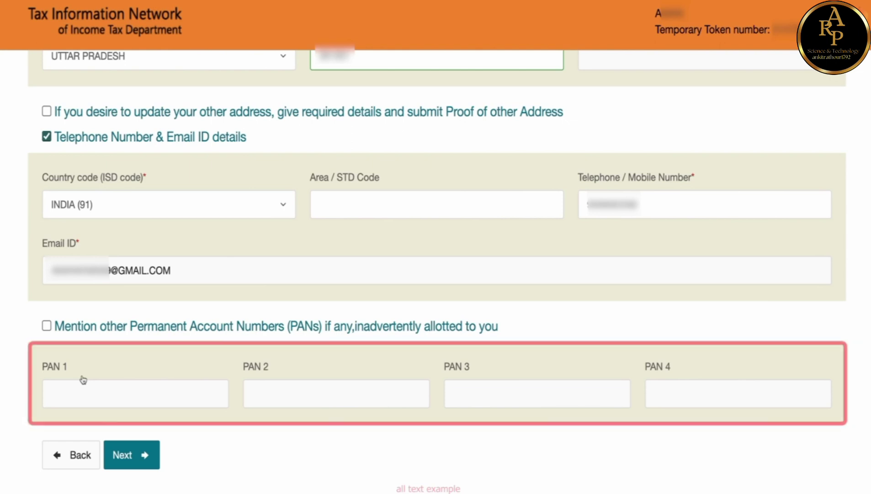
click(130, 454)
- Choose AADHAAR Card issued by the Unique Identification Authority of India as proof of identity
scroll(377, 373, down, 1)
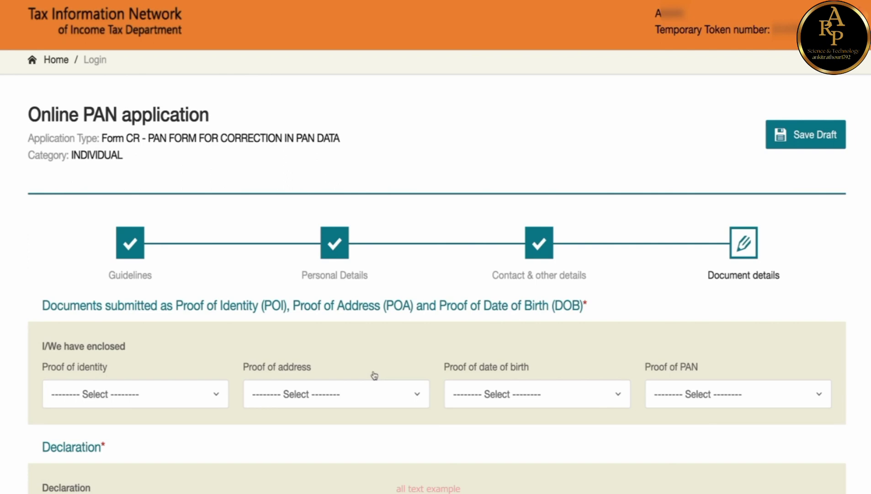
scroll(374, 376, down, 5)
click(187, 188)
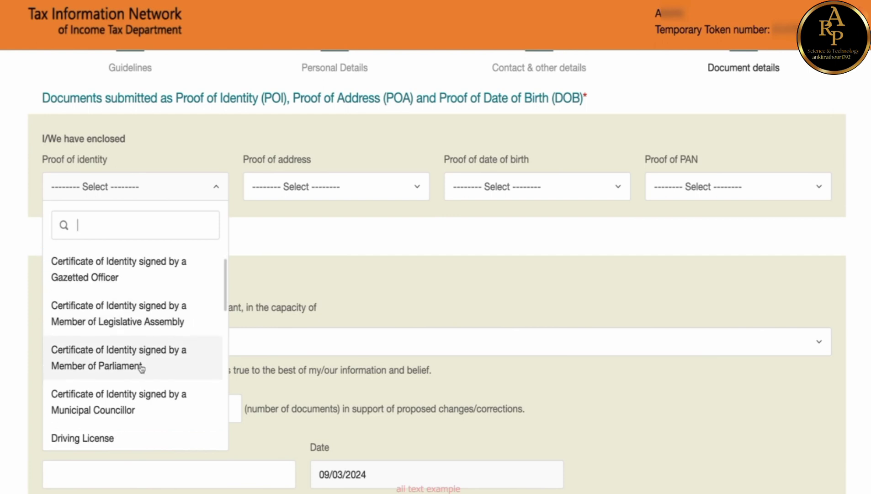
scroll(111, 290, down, 5)
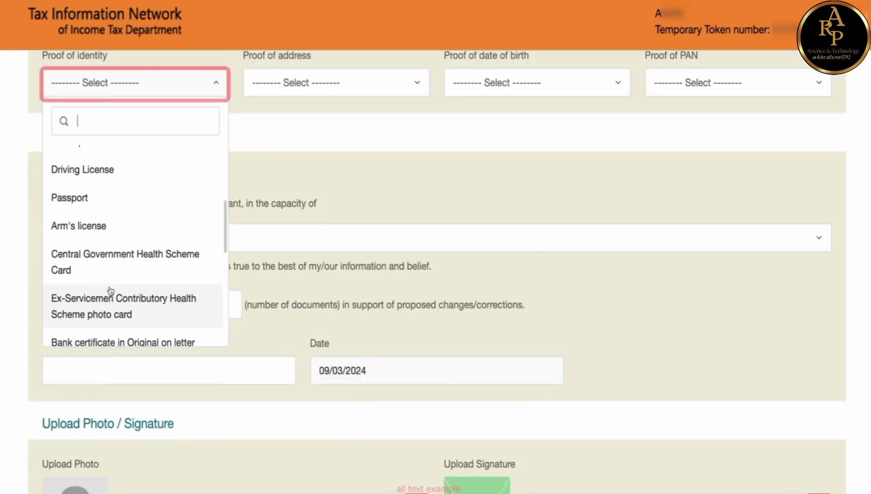
scroll(111, 290, down, 3)
scroll(128, 258, down, 5)
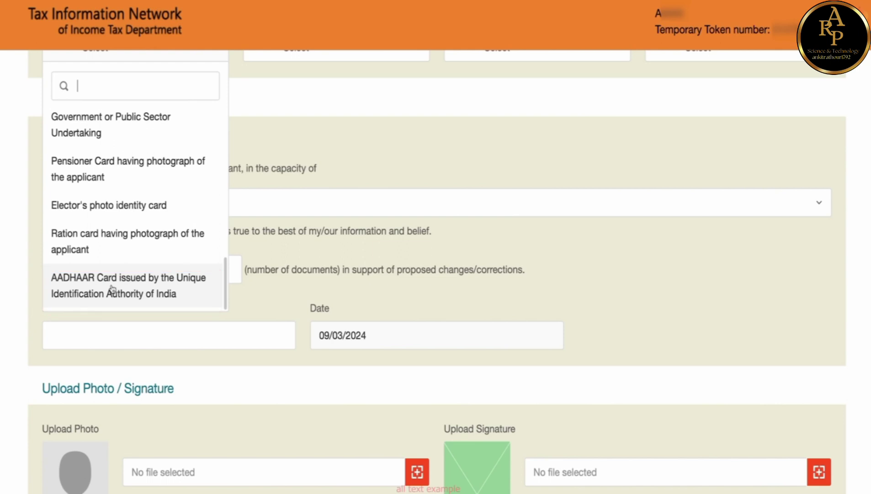
click(112, 290)
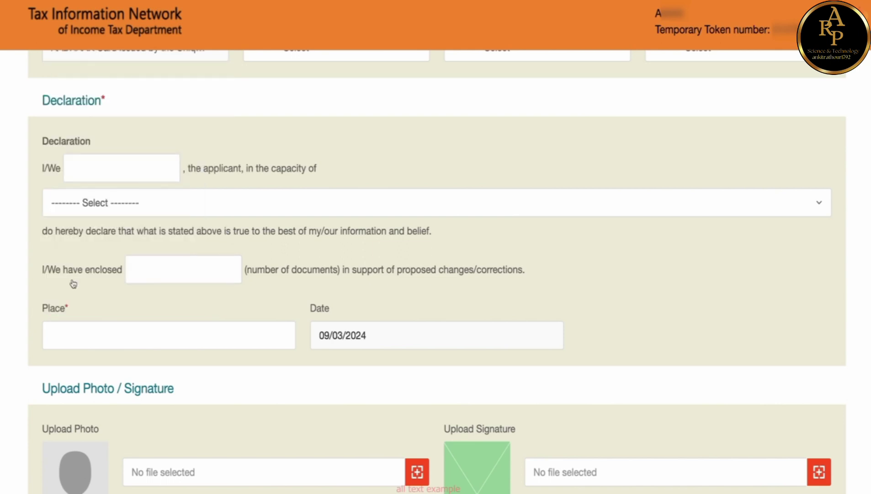
scroll(382, 202, up, 3)
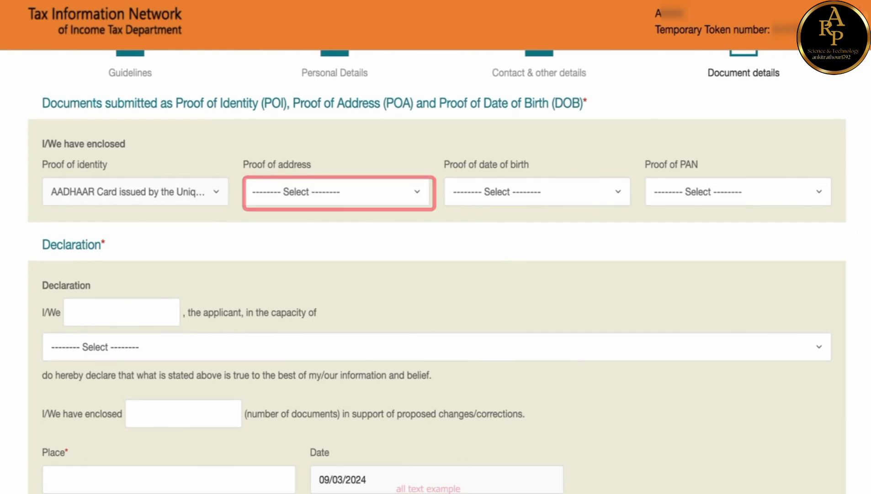
- Choose AADHAAR Card for proof of address and date of birth, and No Document for PAN
click(334, 200)
scroll(333, 417, down, 10)
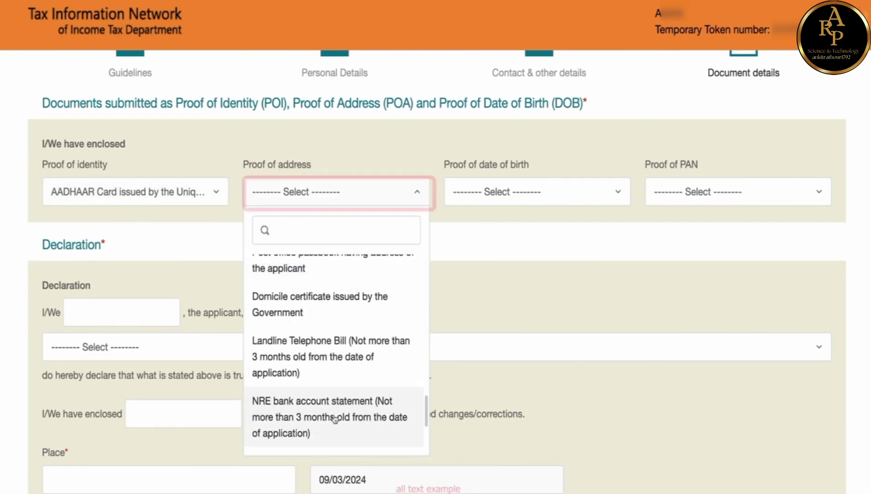
scroll(335, 419, up, 3)
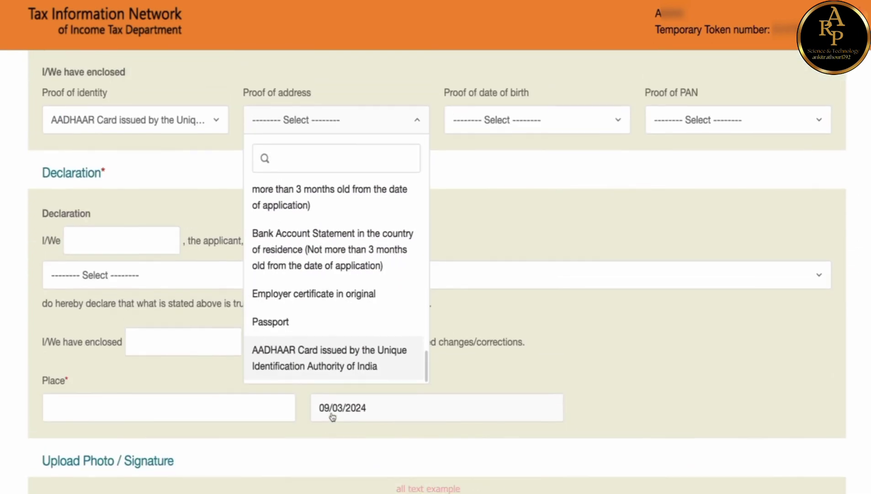
click(307, 399)
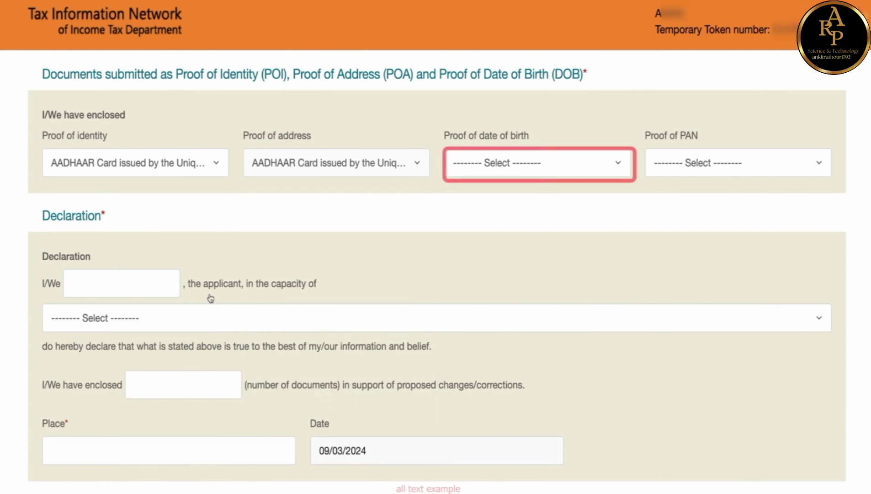
click(567, 177)
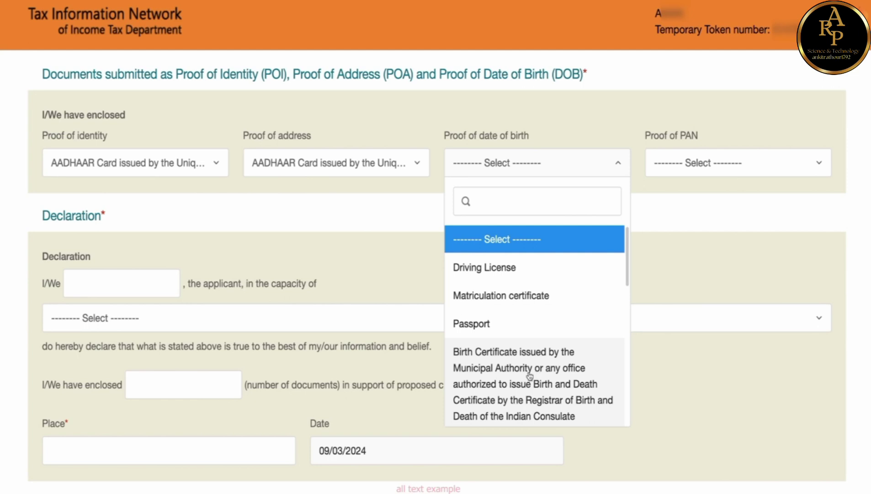
scroll(530, 376, down, 10)
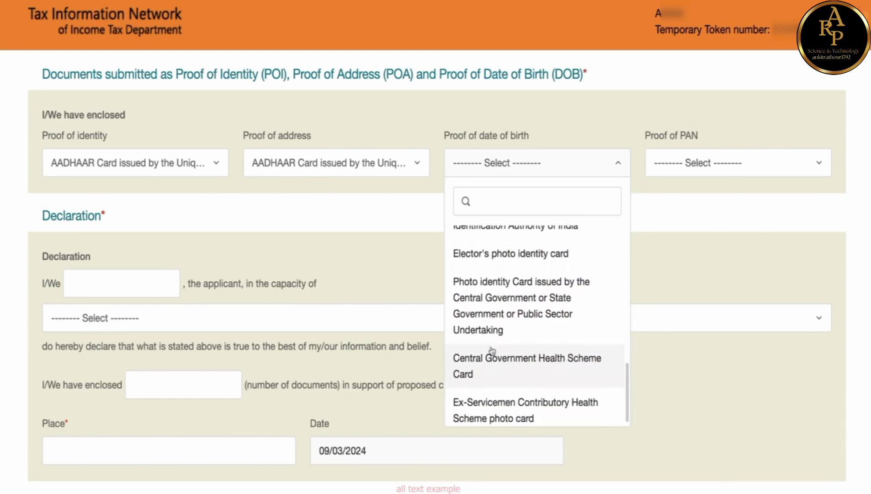
scroll(492, 351, up, 5)
click(523, 320)
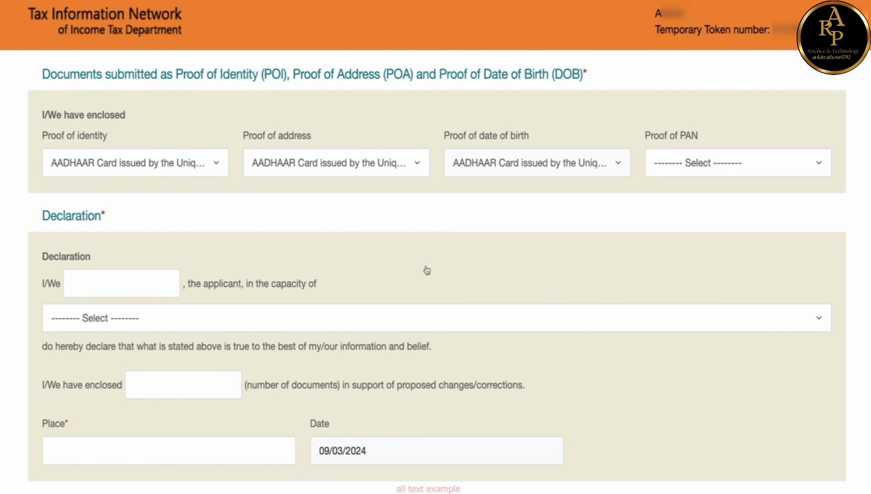
click(759, 167)
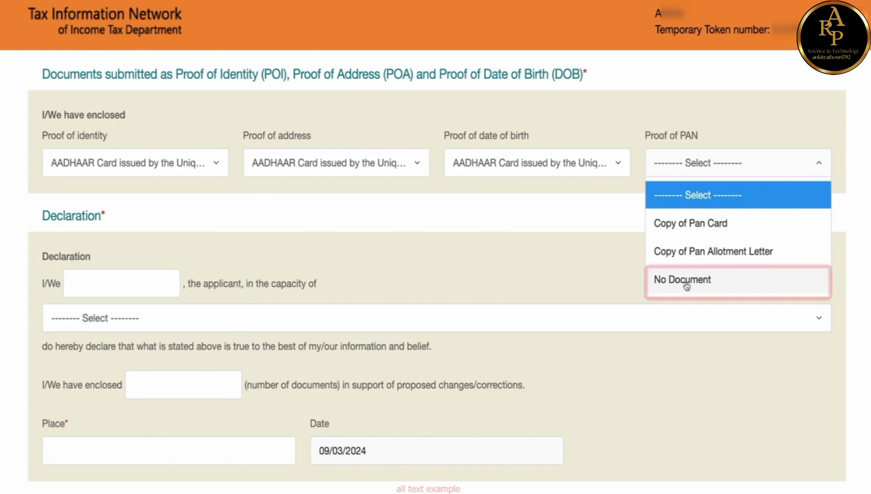
click(687, 286)
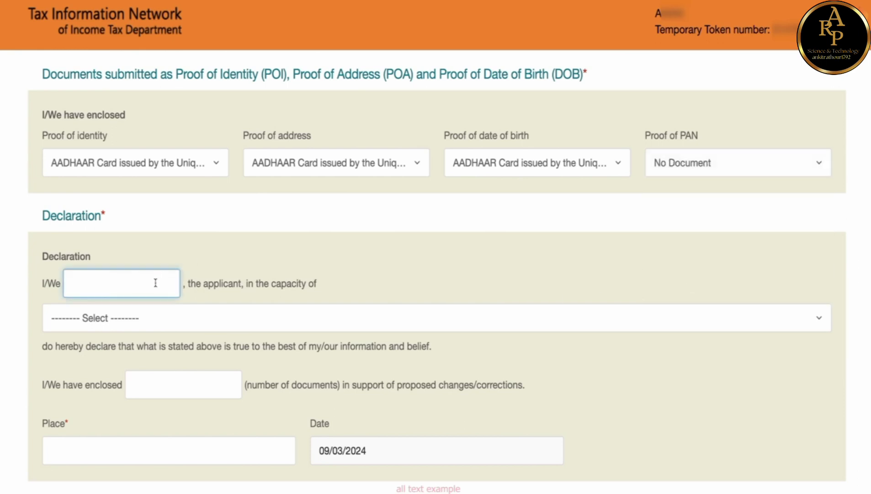
- Fill the declaration with the applicant's name, Himself/Herself capacity, and the place of declaration
text(Al)
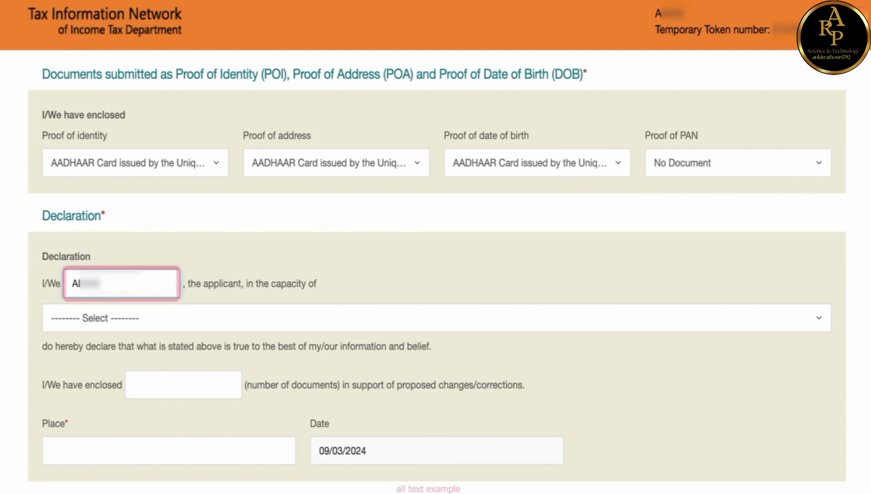
click(230, 323)
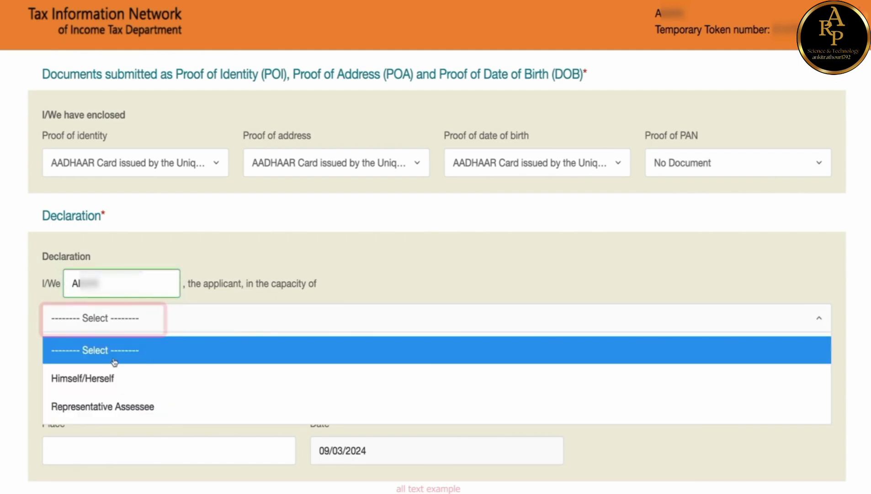
click(118, 389)
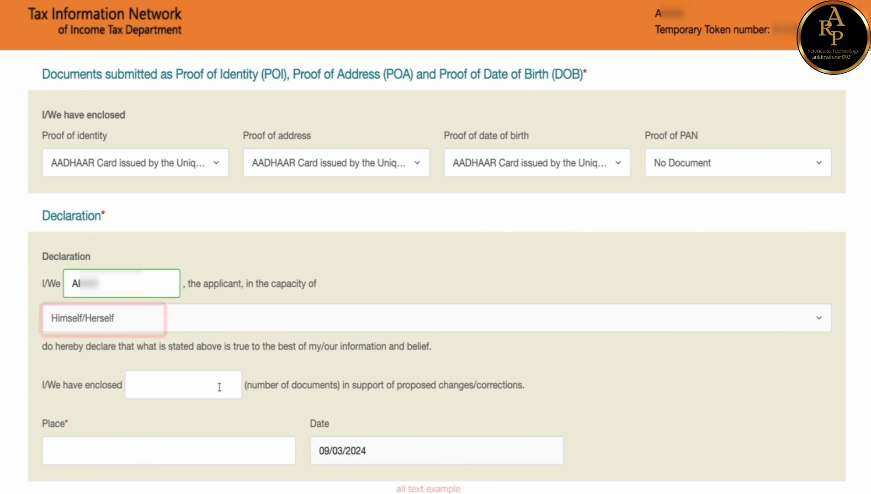
scroll(185, 294, down, 2)
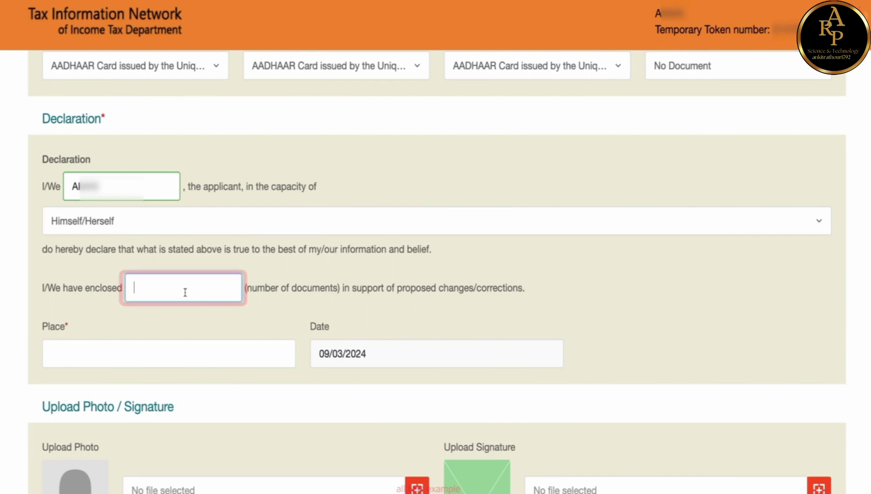
click(208, 360)
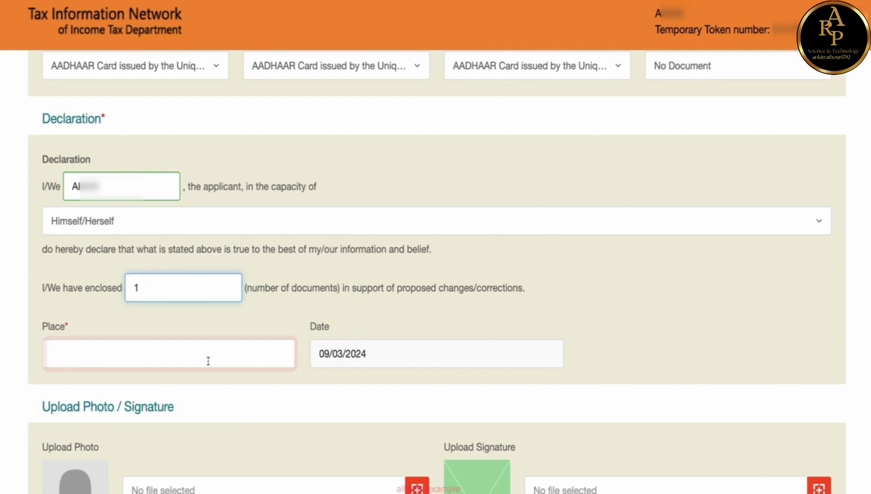
text(SITA)
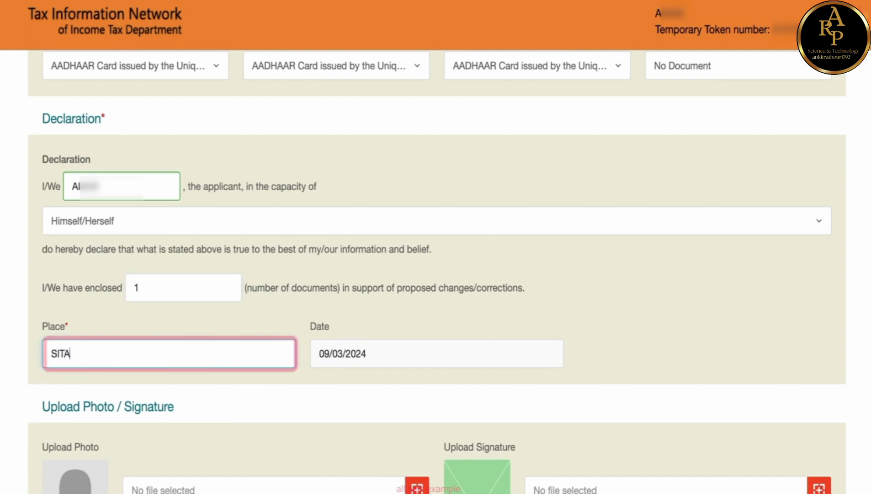
text(PUR)
scroll(380, 362, down, 3)
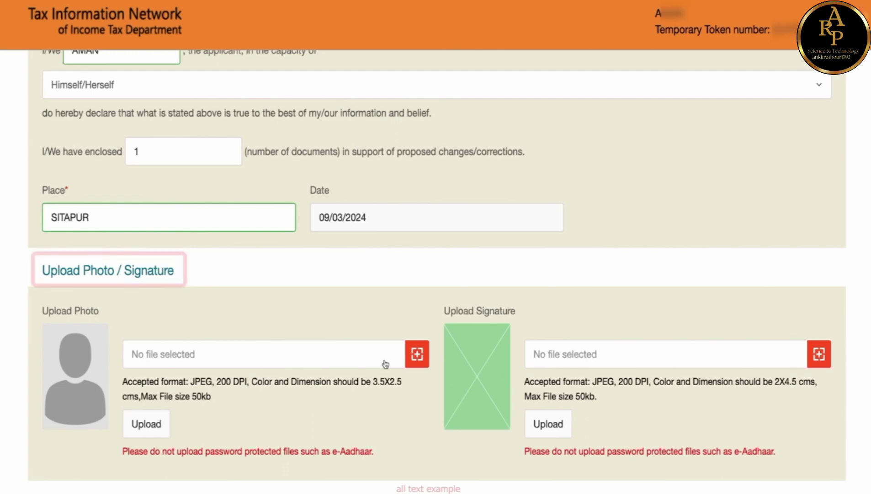
- Upload the applicant's photo and signature images from Downloads
click(386, 364)
scroll(375, 256, down, 5)
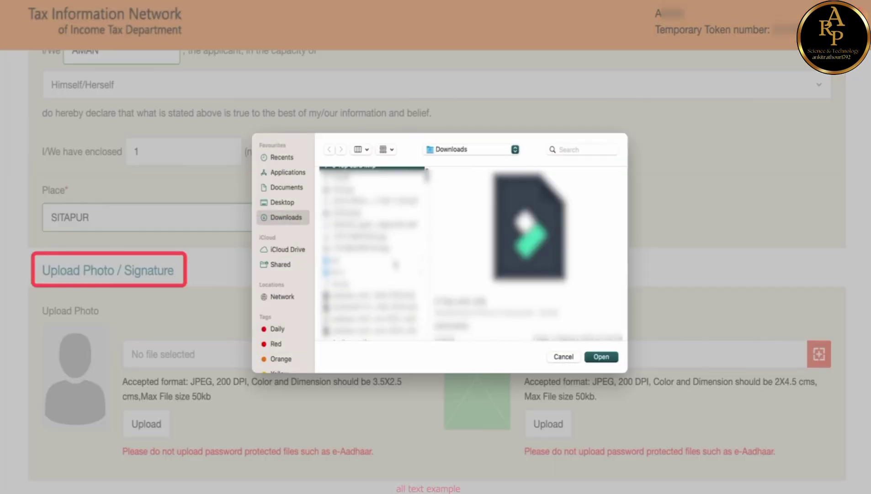
scroll(370, 252, up, 3)
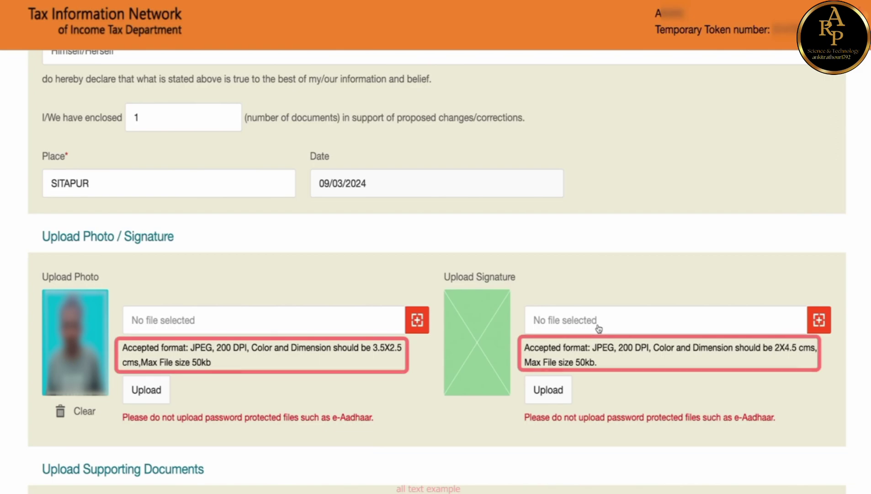
click(599, 325)
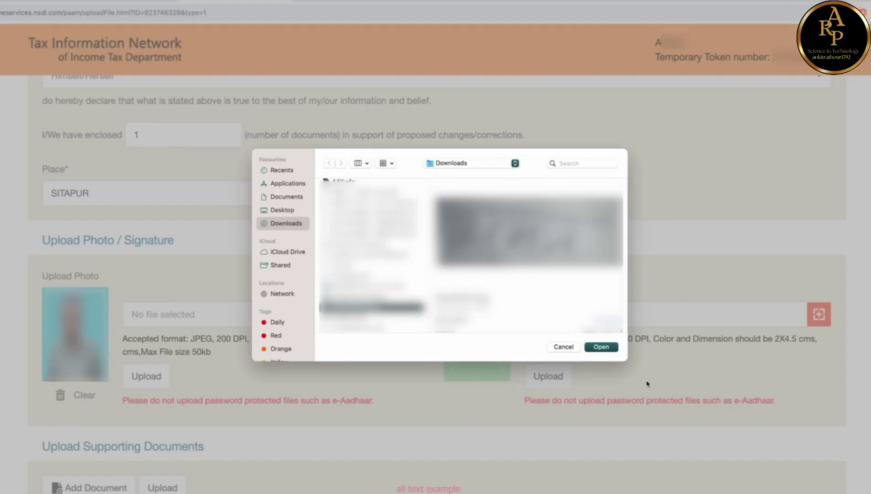
click(612, 350)
click(558, 383)
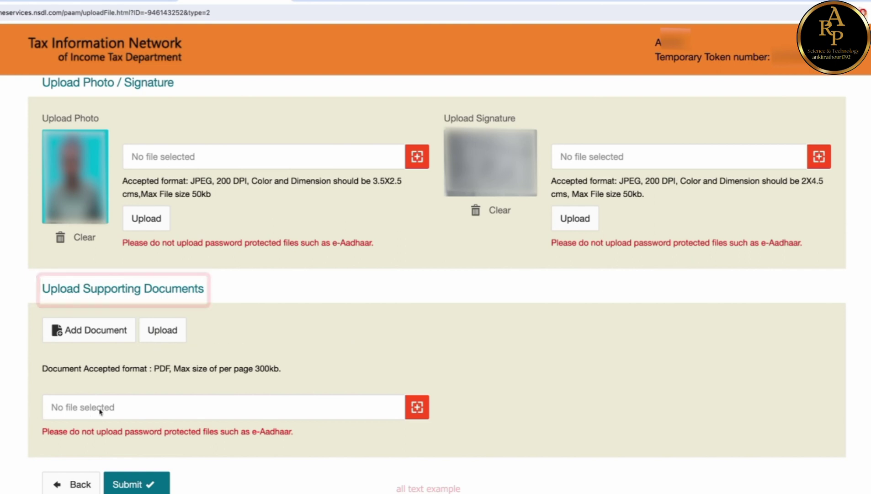
- Attach am.pdf from Downloads as the supporting document and submit the application form
click(100, 411)
click(373, 186)
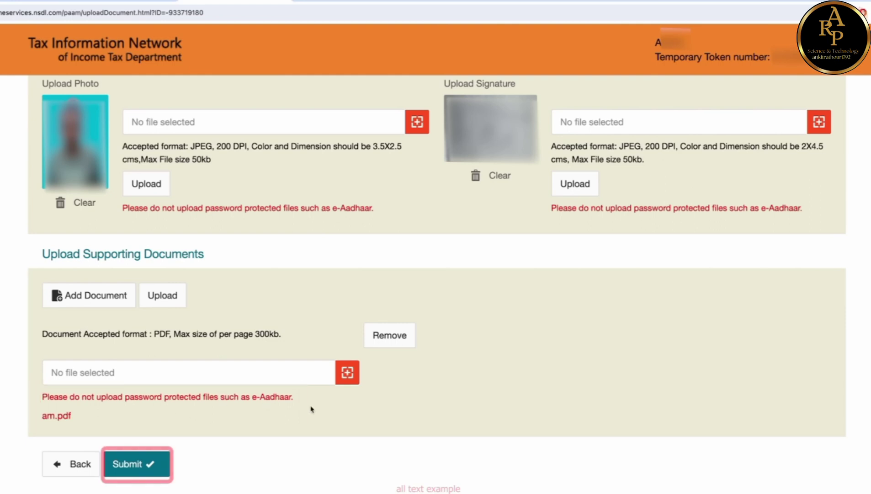
click(137, 464)
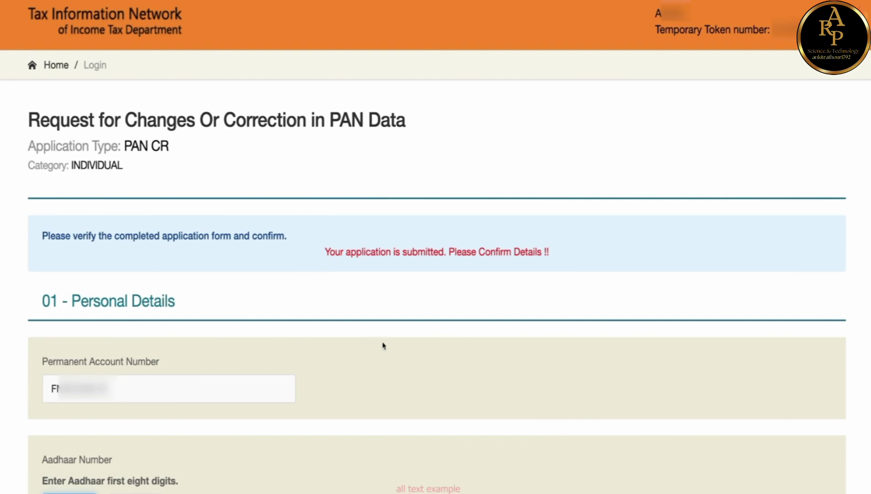
- Check the submitted details on the confirmation page and proceed to the Form CR payment page
scroll(383, 345, down, 5)
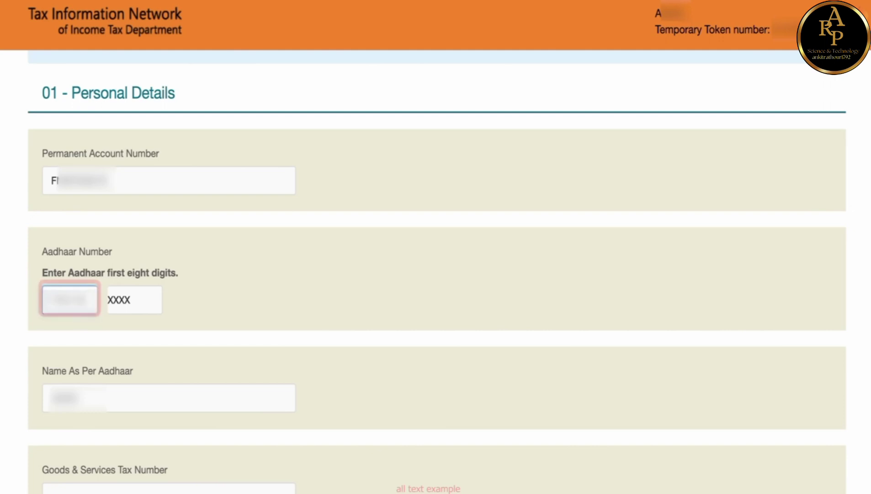
scroll(224, 414, down, 8)
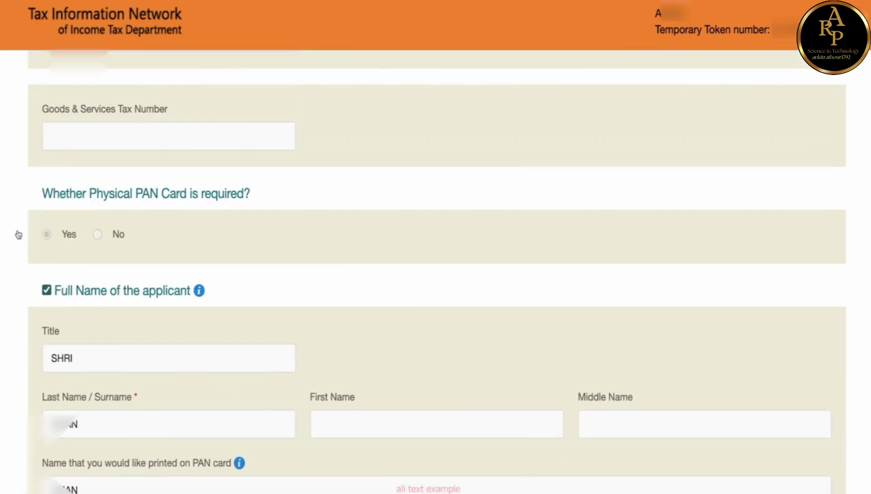
scroll(233, 368, down, 5)
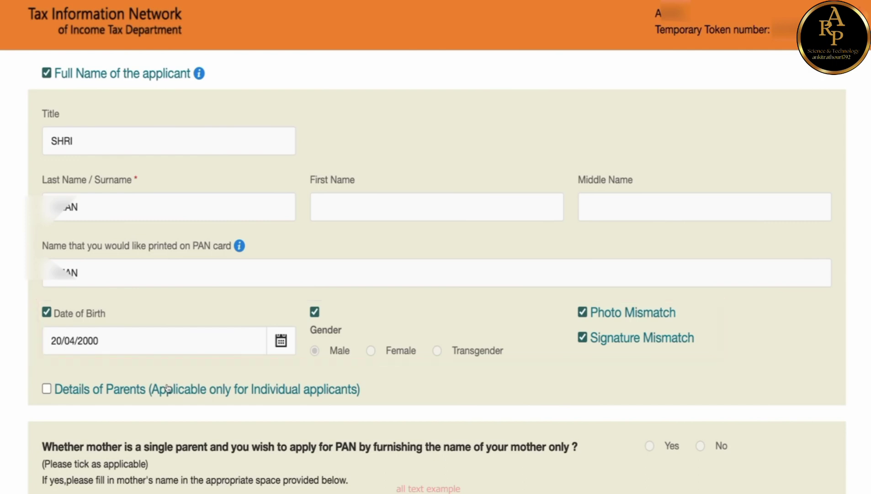
scroll(476, 347, down, 4)
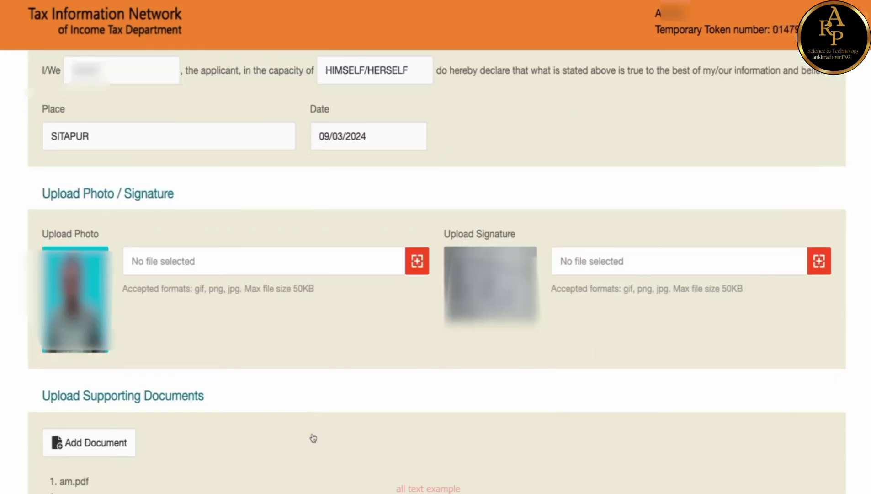
scroll(313, 438, down, 5)
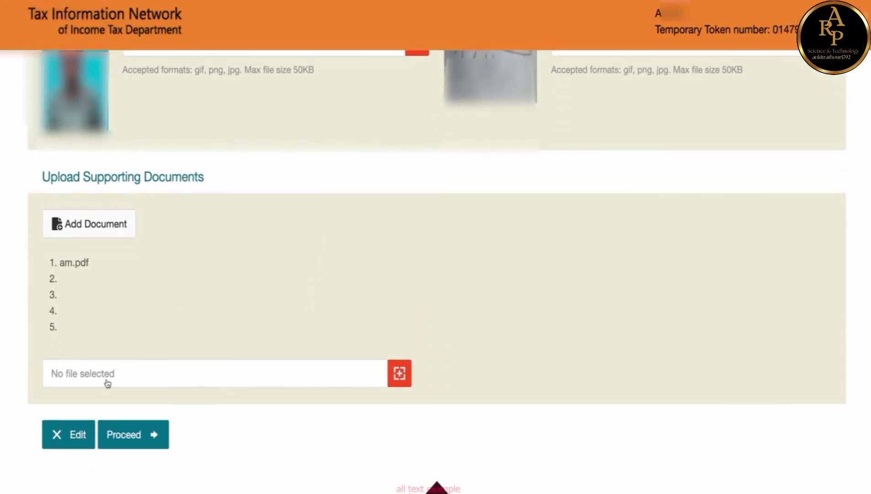
click(123, 435)
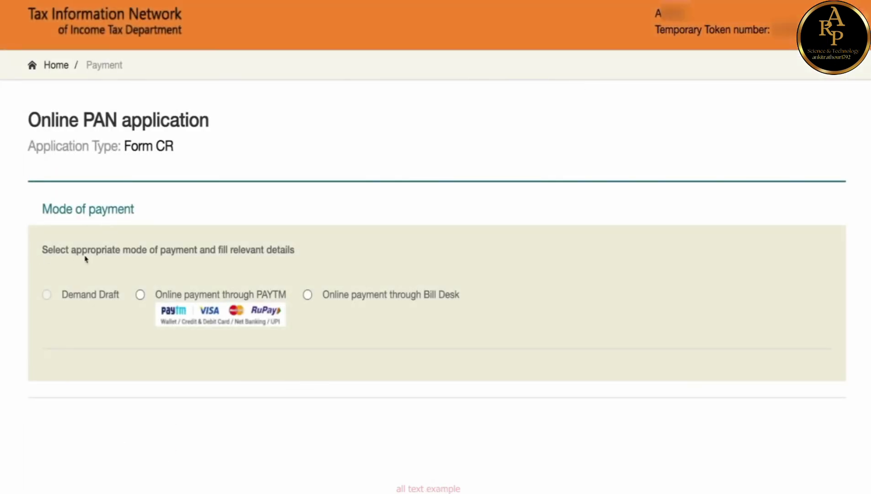
- Choose PAYTM payment, agree to the terms of service, and confirm the ₹106.90 fee
click(141, 295)
scroll(298, 345, down, 5)
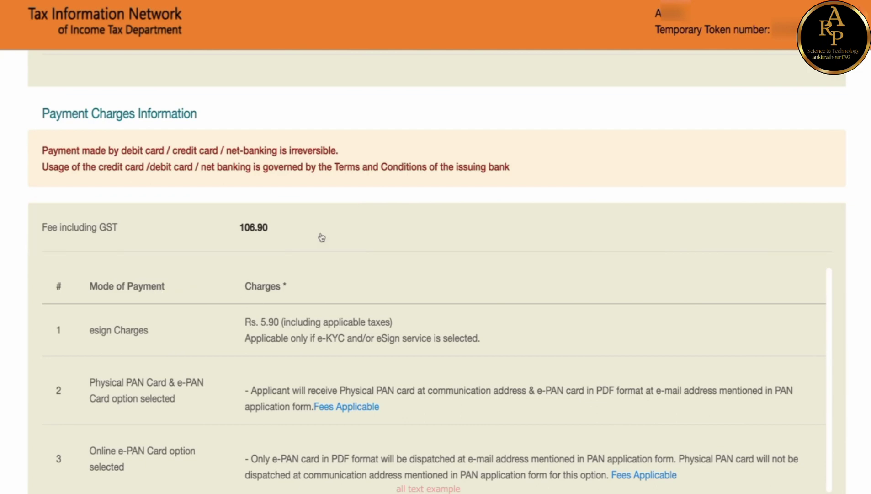
scroll(398, 446, down, 4)
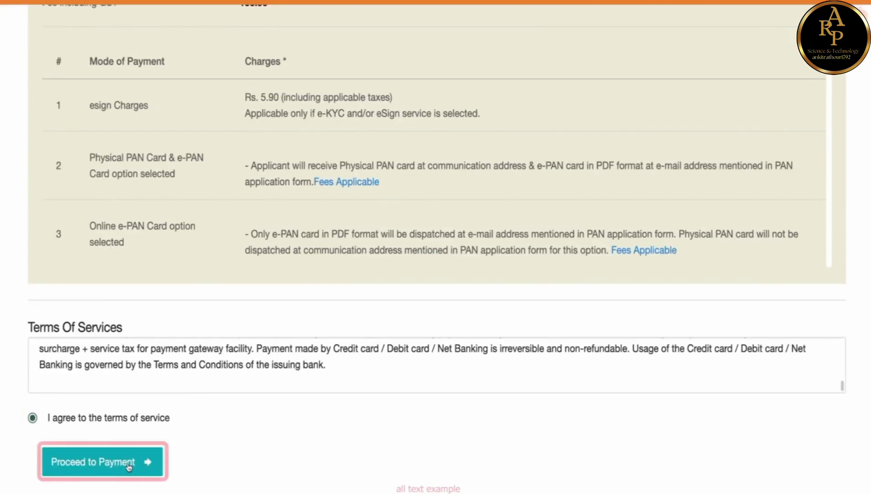
click(128, 467)
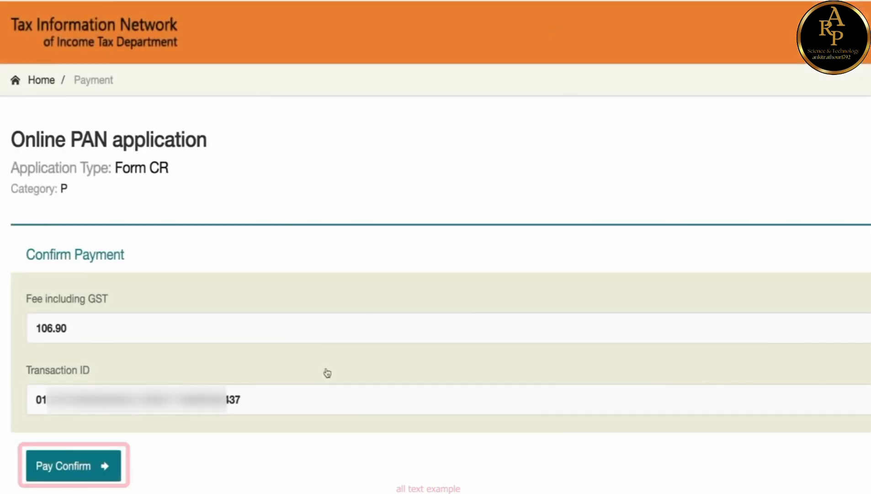
click(89, 471)
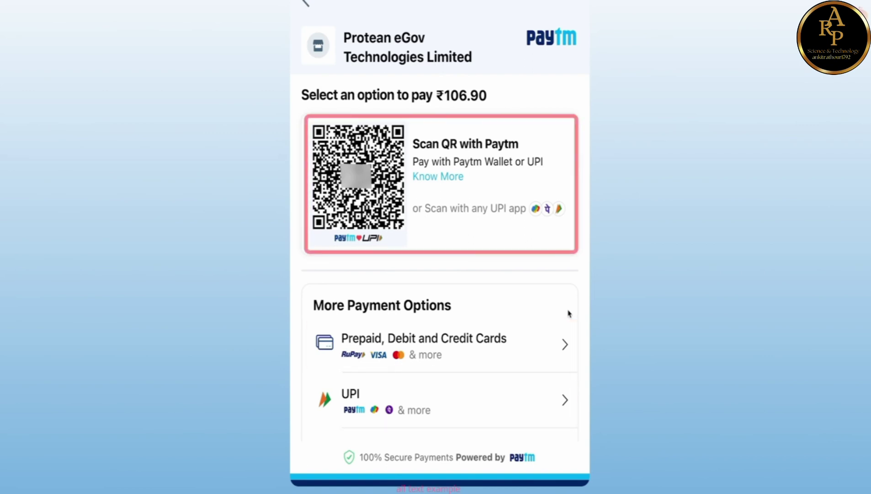
- Pay the ₹106.90 fee in the Paytm checkout using a UPI ID
click(351, 399)
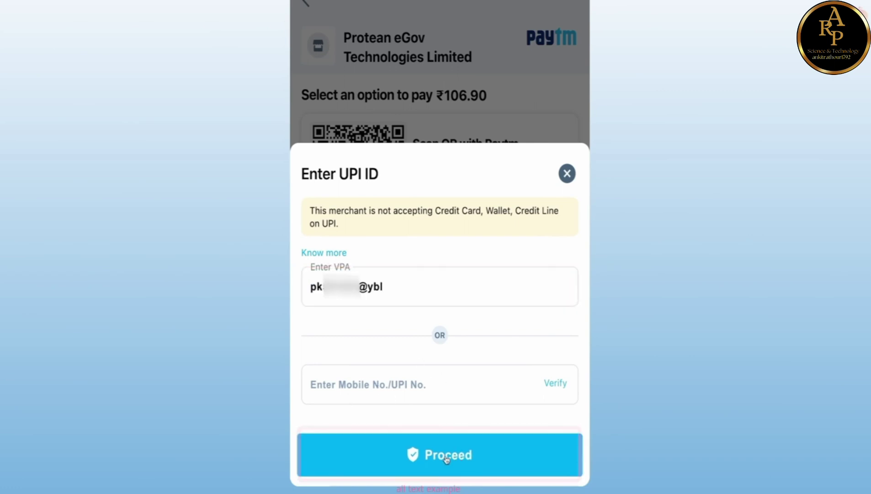
click(460, 455)
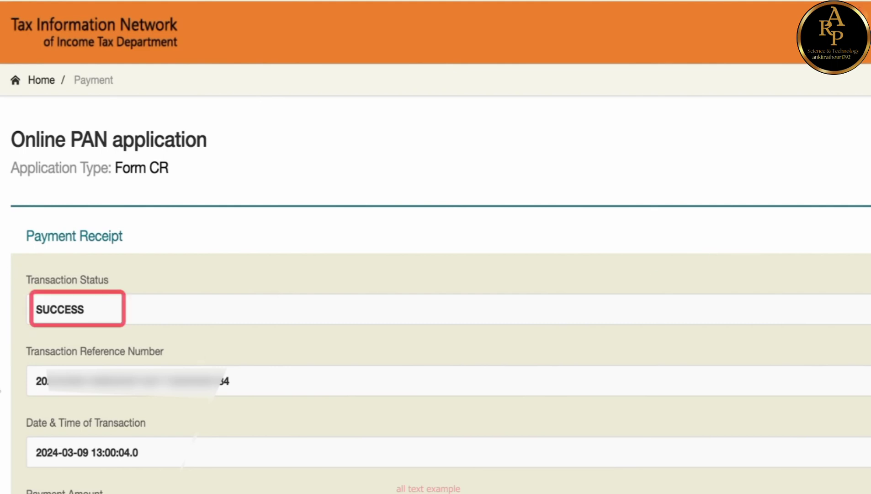
- Continue from the SUCCESS payment receipt for 106.90 to Aadhaar Authentication
scroll(249, 389, down, 3)
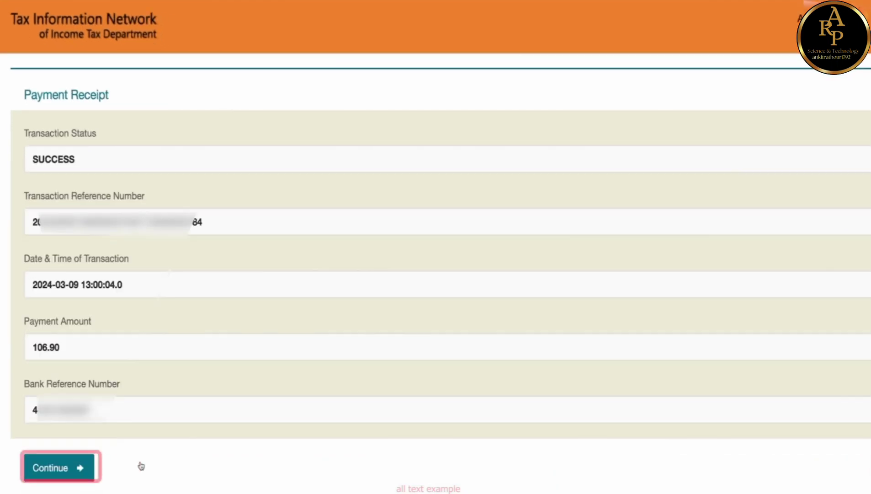
click(80, 468)
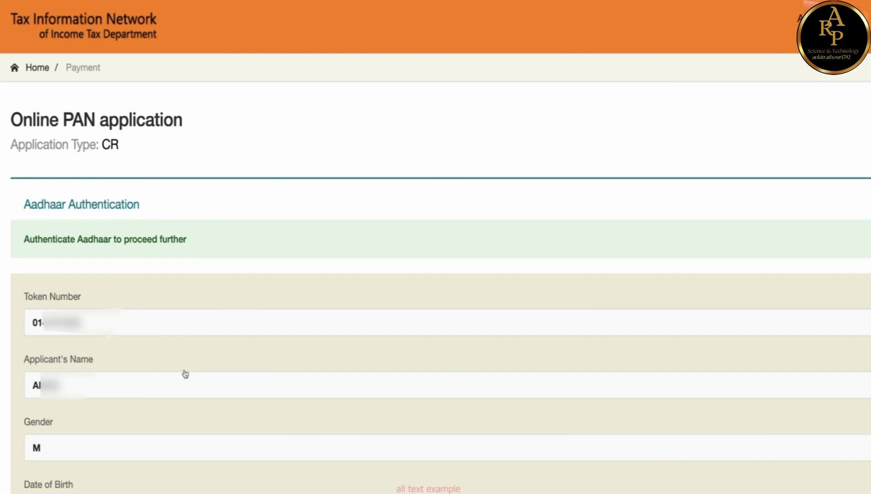
- Accept the Aadhaar consent declaration and start Aadhaar authentication
scroll(185, 374, down, 5)
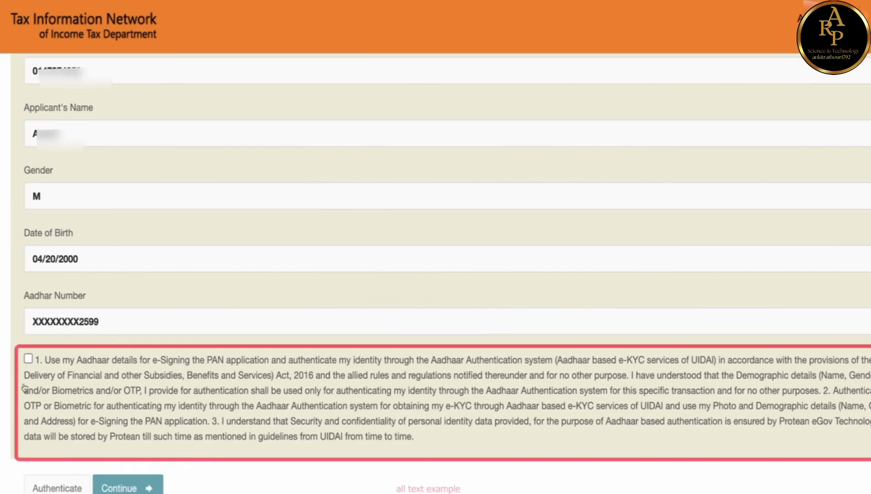
click(28, 359)
scroll(269, 424, down, 1)
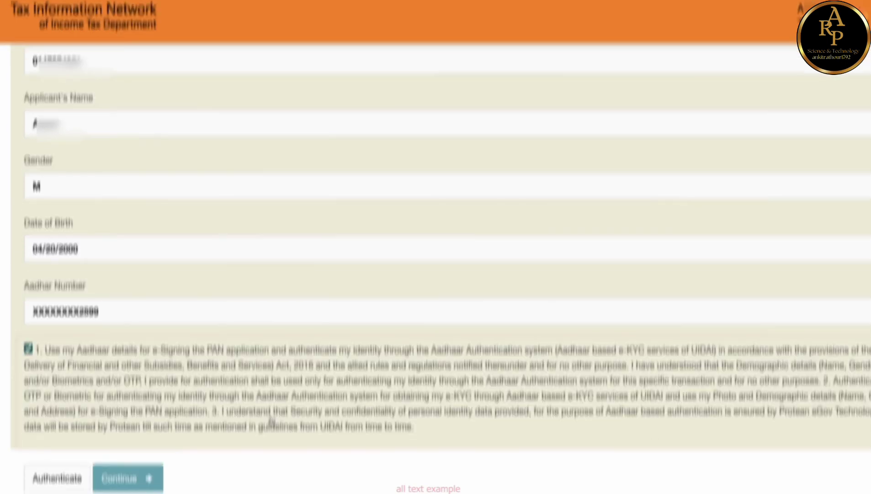
click(56, 456)
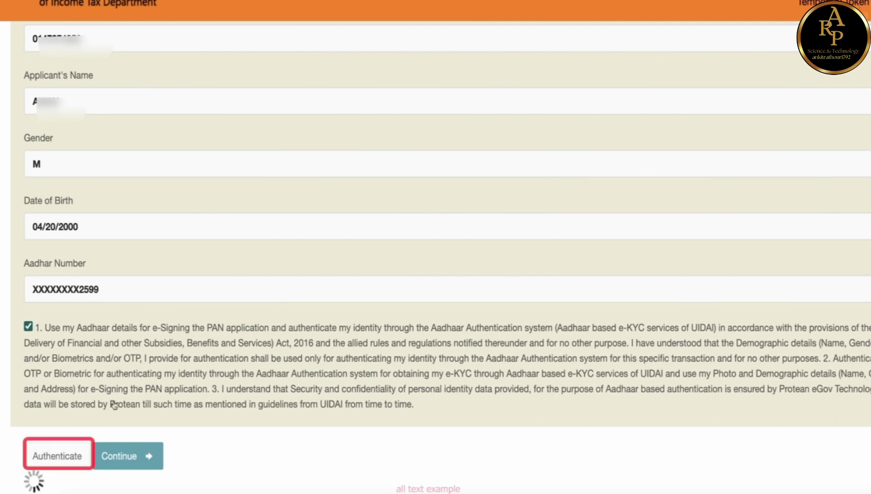
- Generate the Aadhaar OTP, enter the received code, and submit it for verification
scroll(399, 345, down, 3)
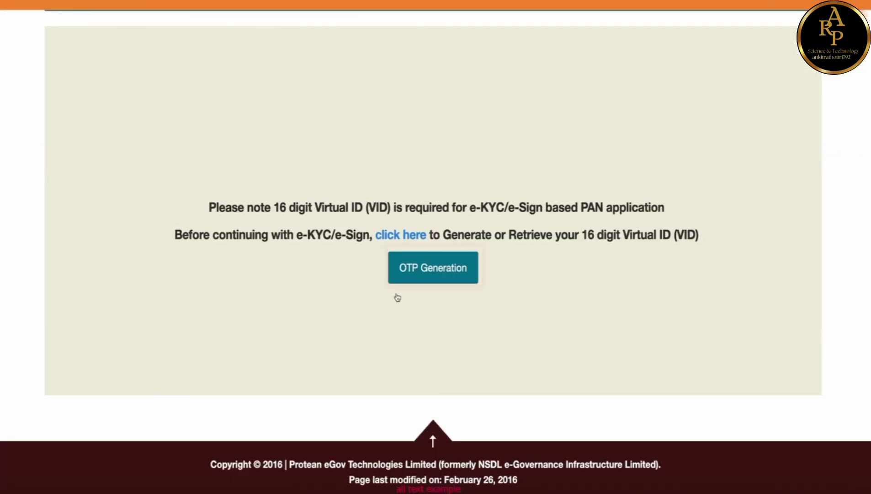
click(437, 273)
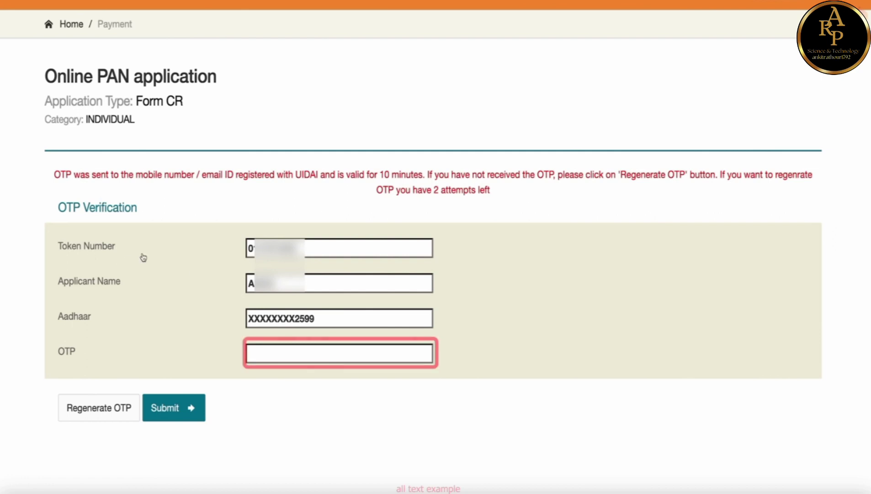
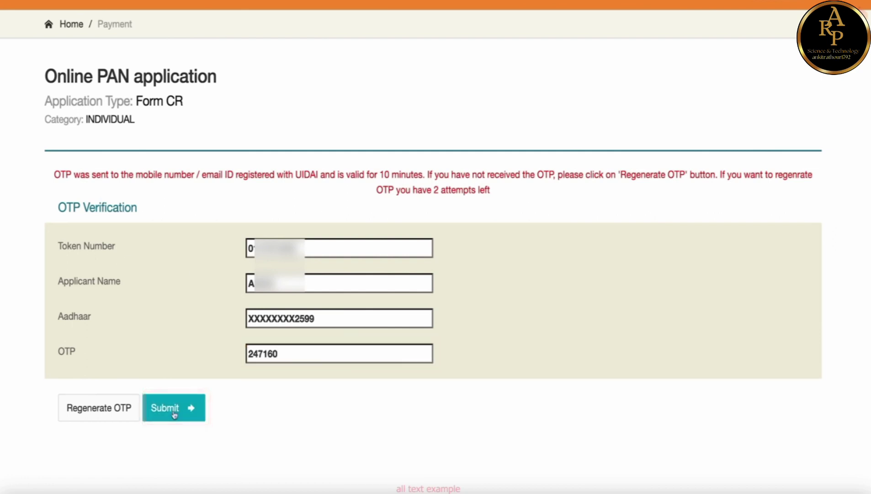
click(174, 408)
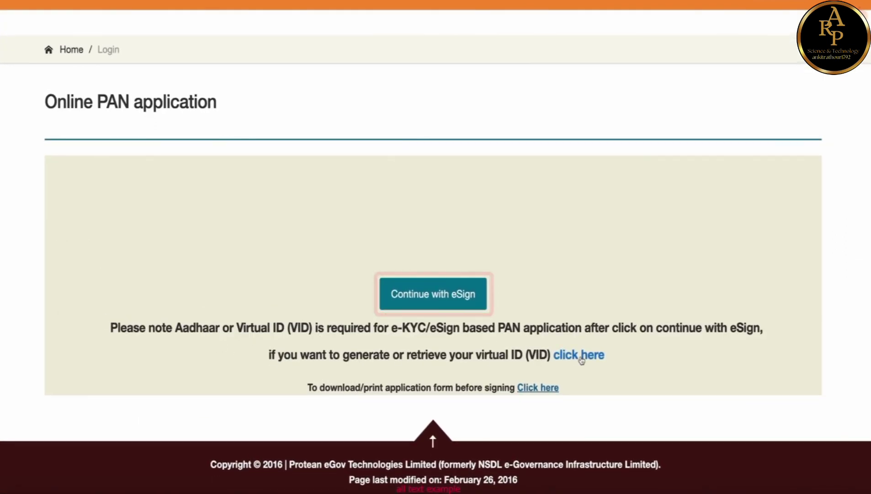
- E-sign with Aadhaar, unlock the acknowledgement PDF with its password, and open the e-PAN card PDF
click(455, 300)
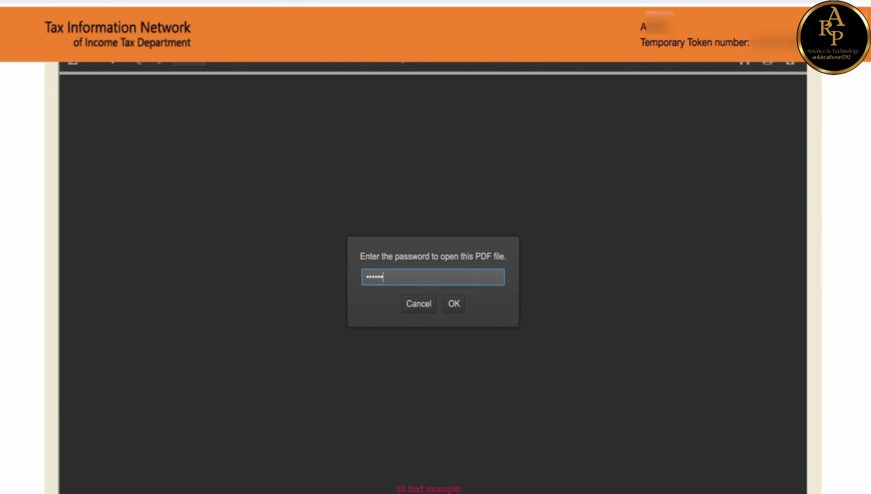
key(Return)
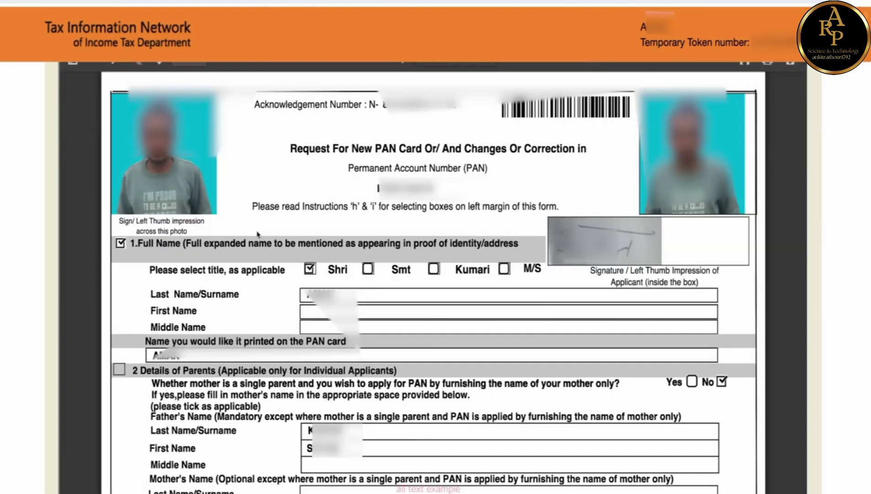
scroll(294, 177, up, 1)
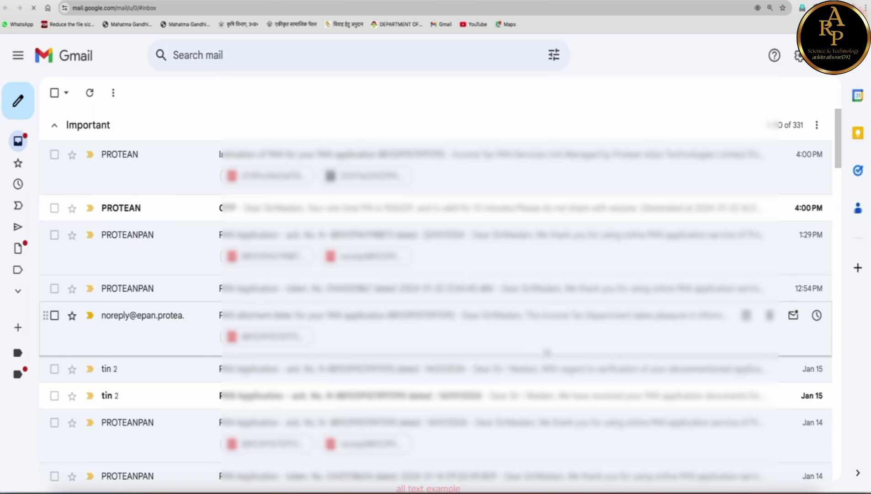
click(263, 338)
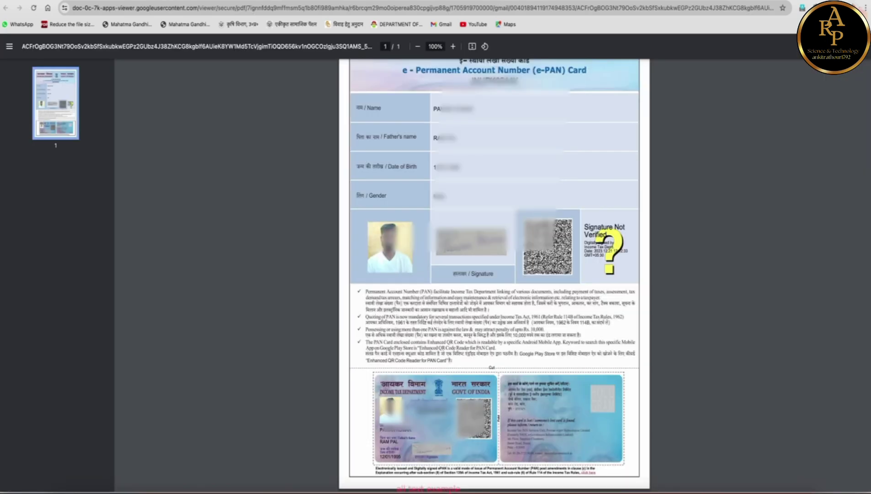
- Bring up the print settings for the e-PAN card PDF
key(super+p)
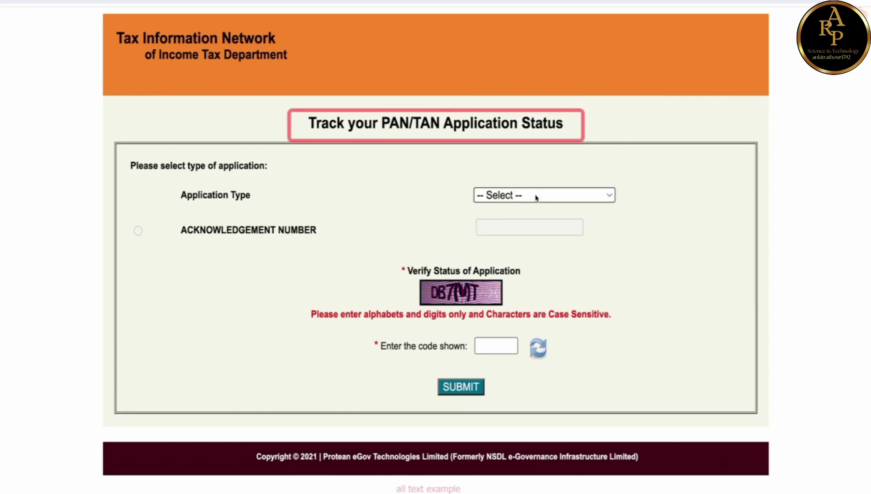
- Track the PAN - New / Change Request status using the acknowledgement number and captcha code
click(538, 195)
click(529, 213)
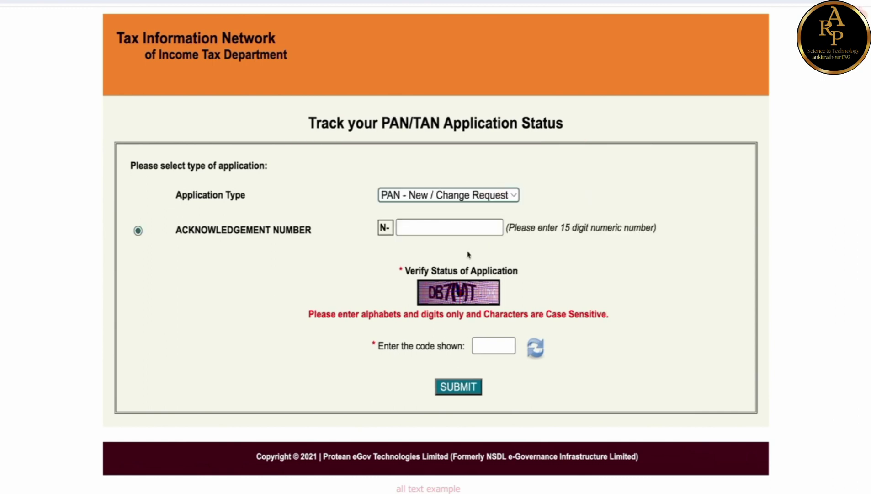
click(451, 227)
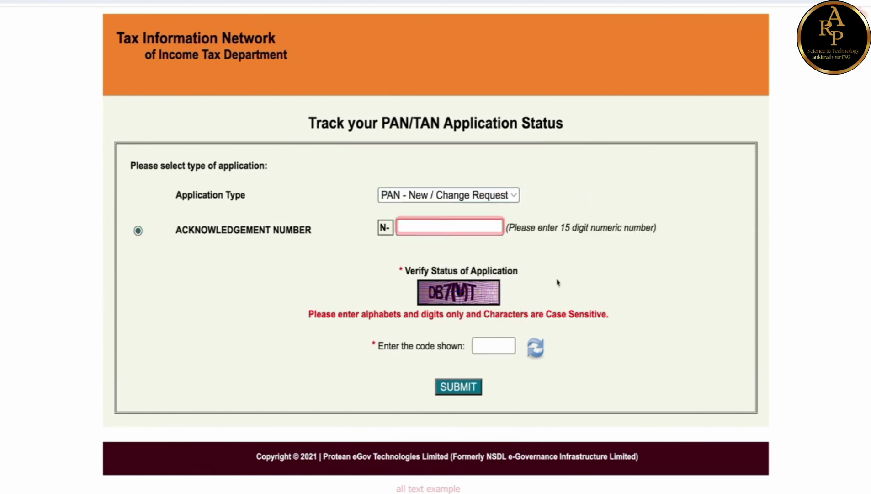
key(ctrl+v)
click(492, 346)
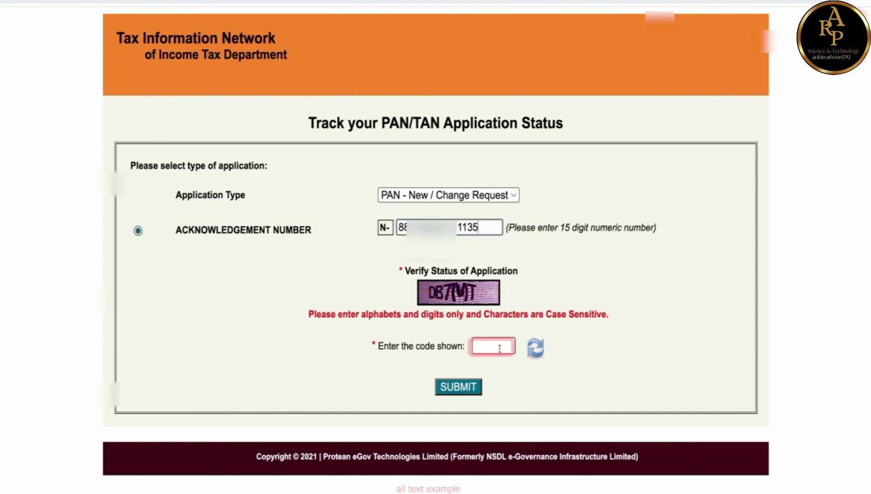
text(DB7MT)
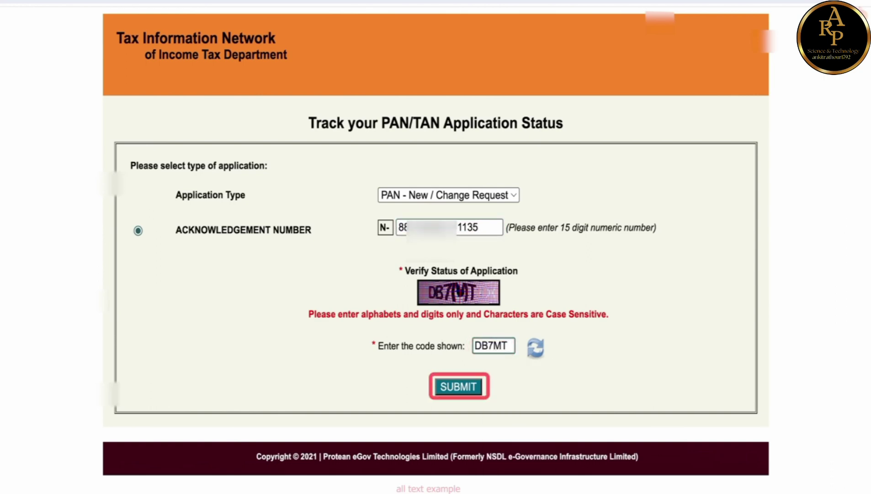
click(458, 386)
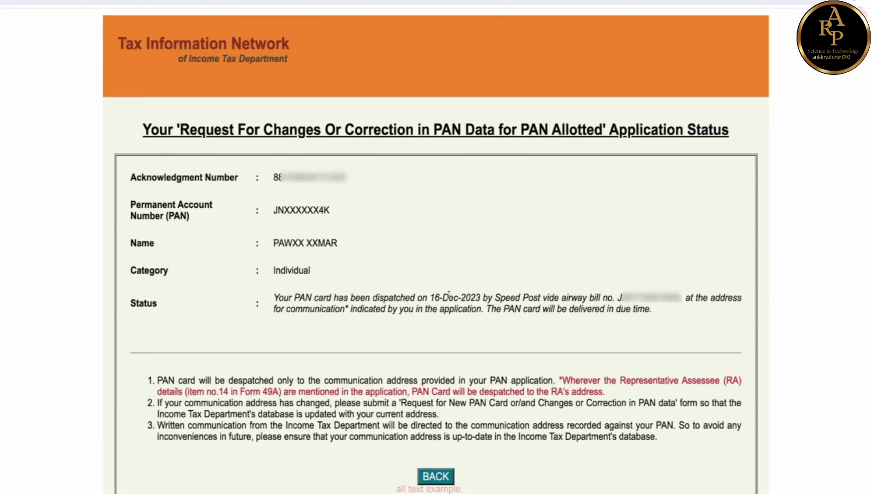